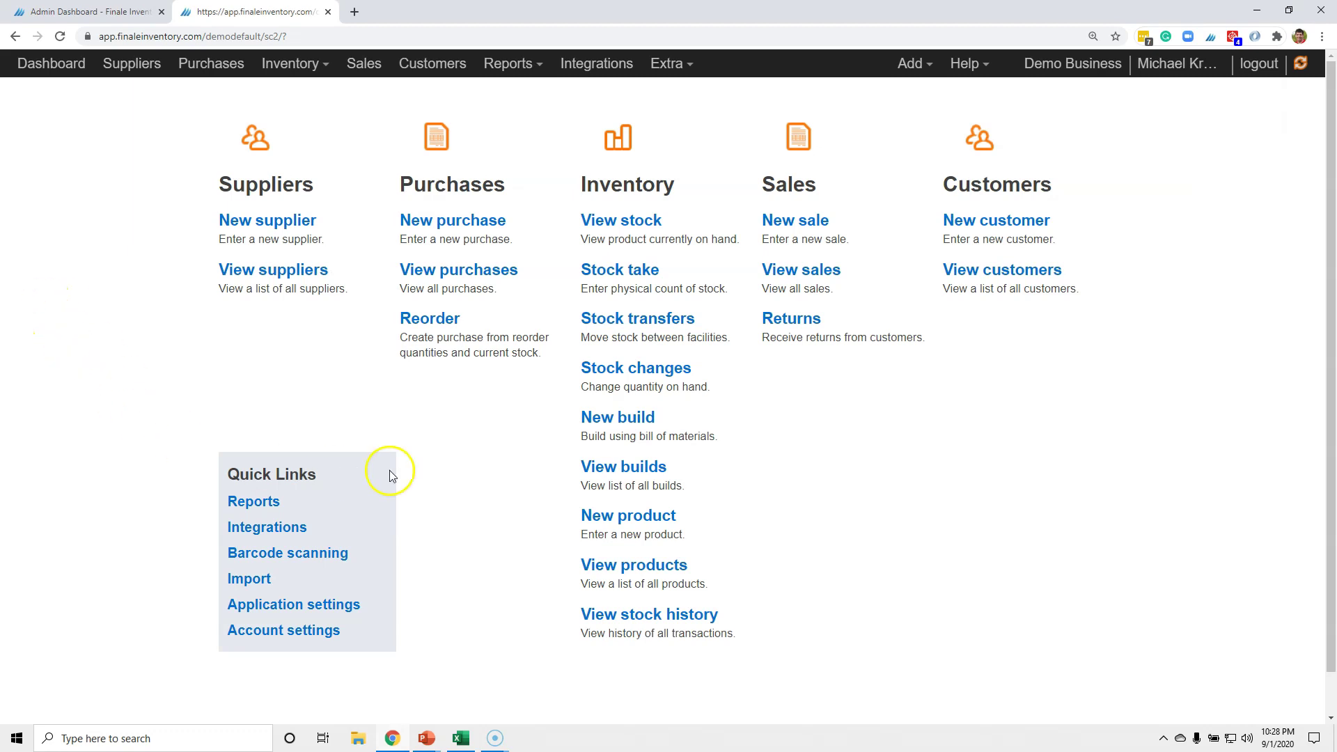
Step: Open the inventory's product lookups list and examine its options and the product lookup column
{"action": "left_click", "coordinate": [289, 62]}
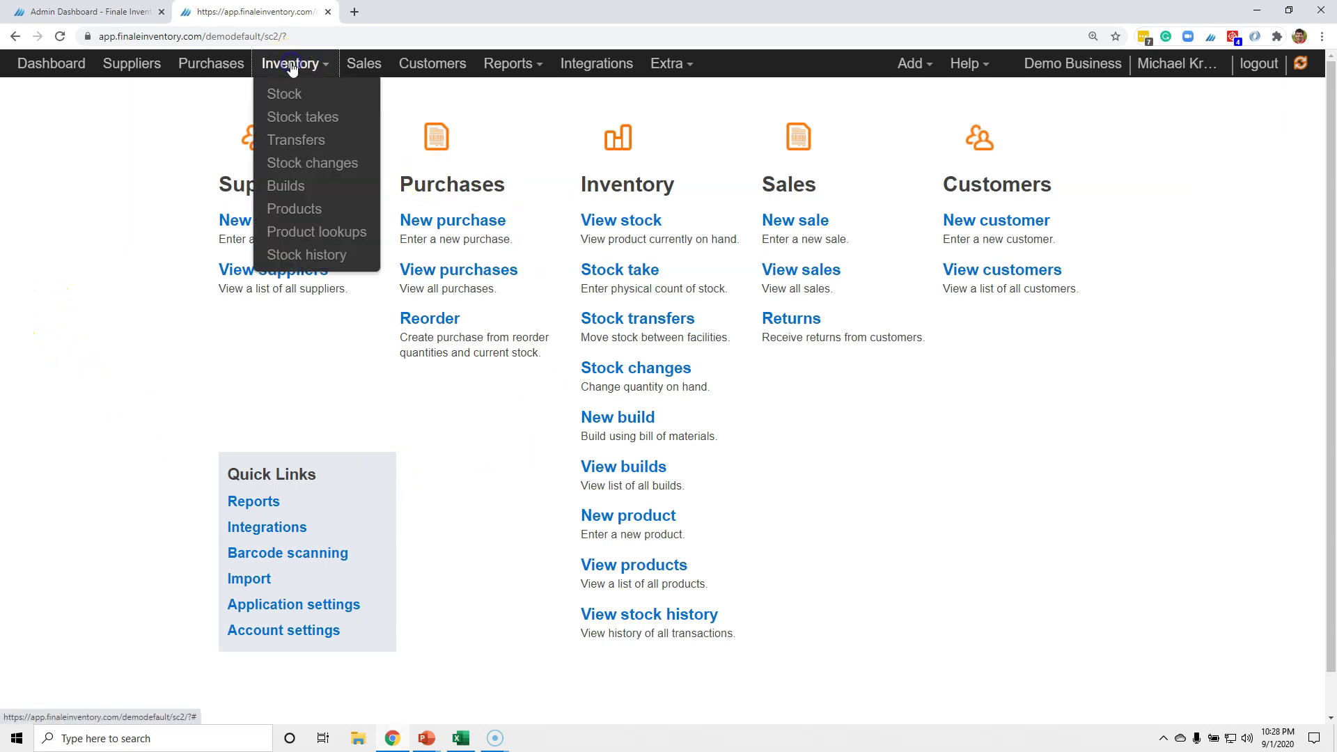
{"action": "left_click", "coordinate": [308, 237]}
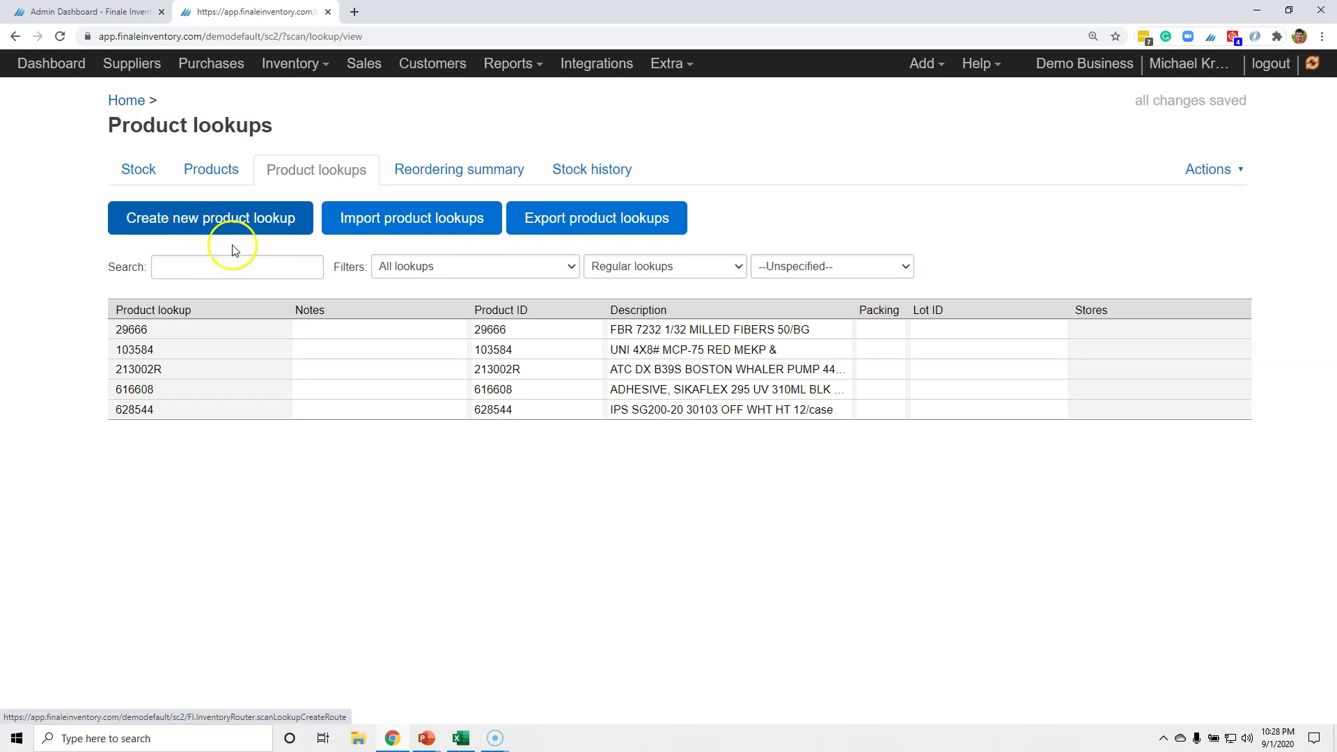
{"action": "left_click", "coordinate": [410, 227]}
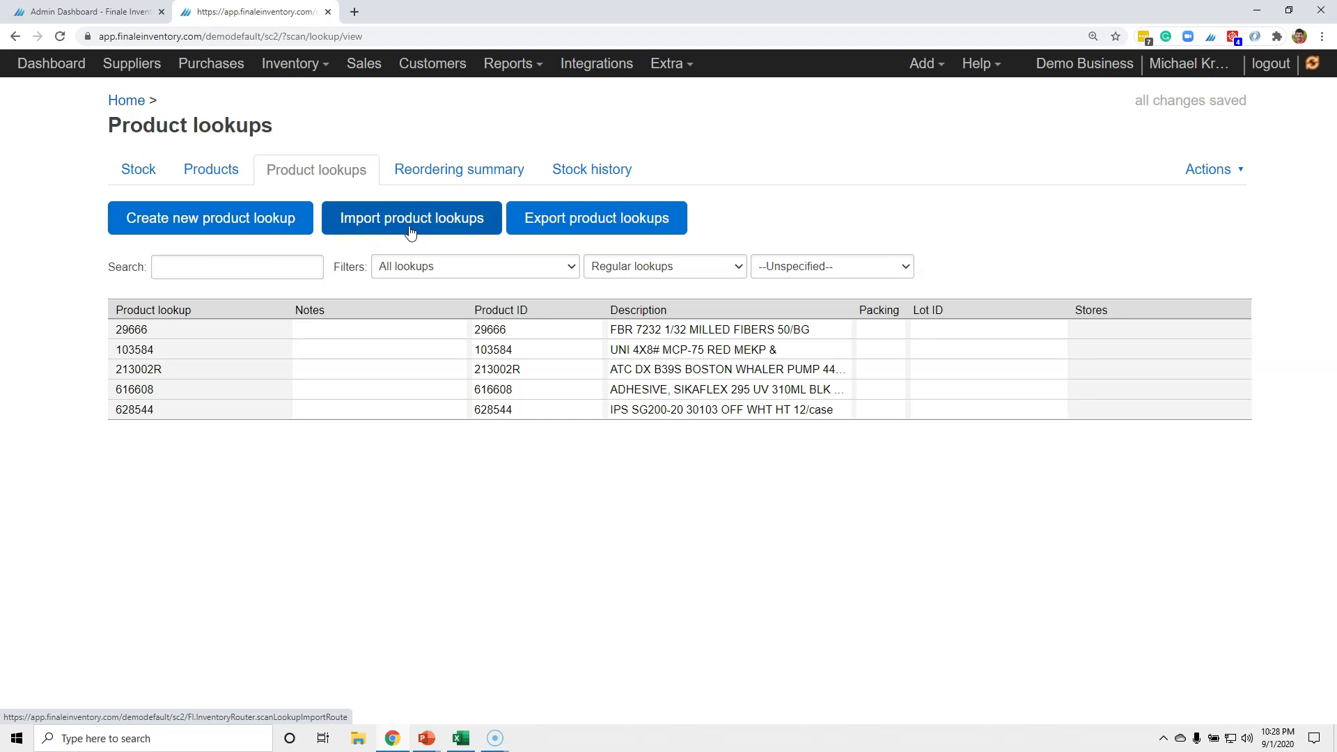
{"action": "left_click", "coordinate": [583, 240]}
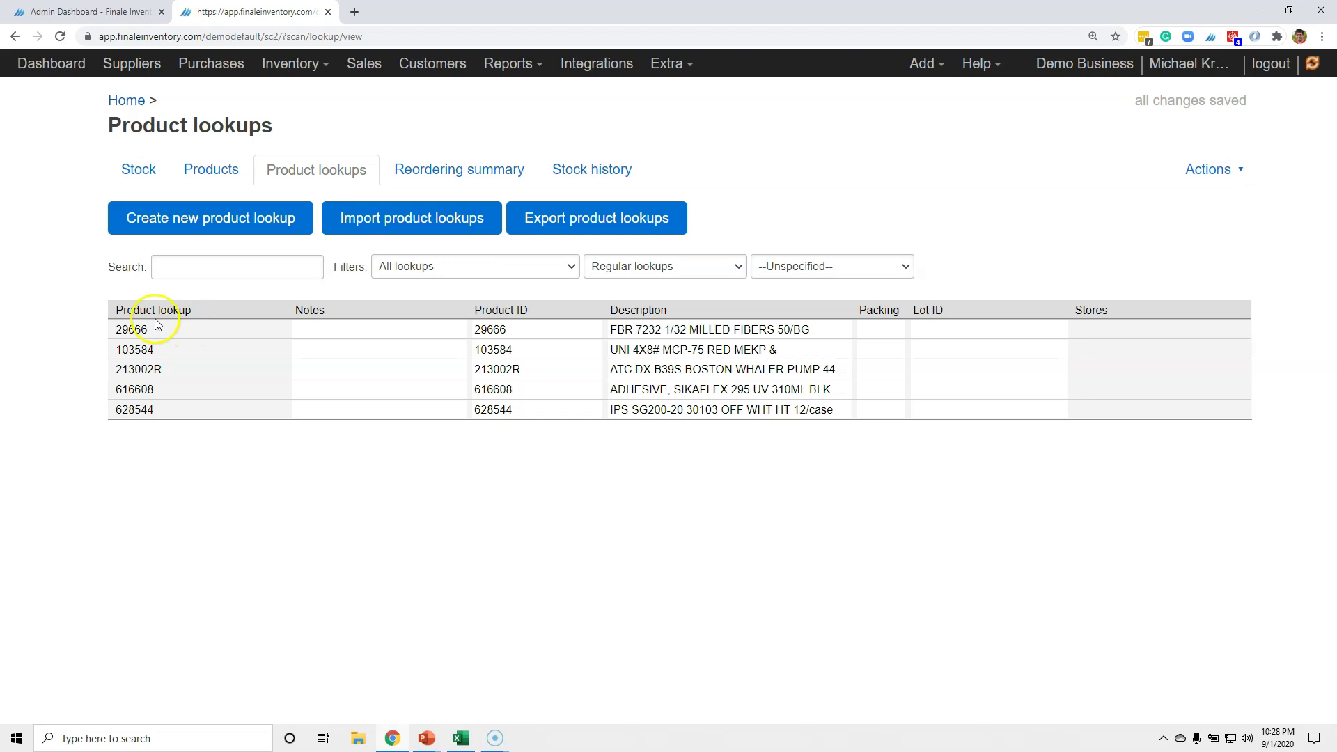
{"action": "left_click_drag", "start_coordinate": [115, 309], "coordinate": [193, 314]}
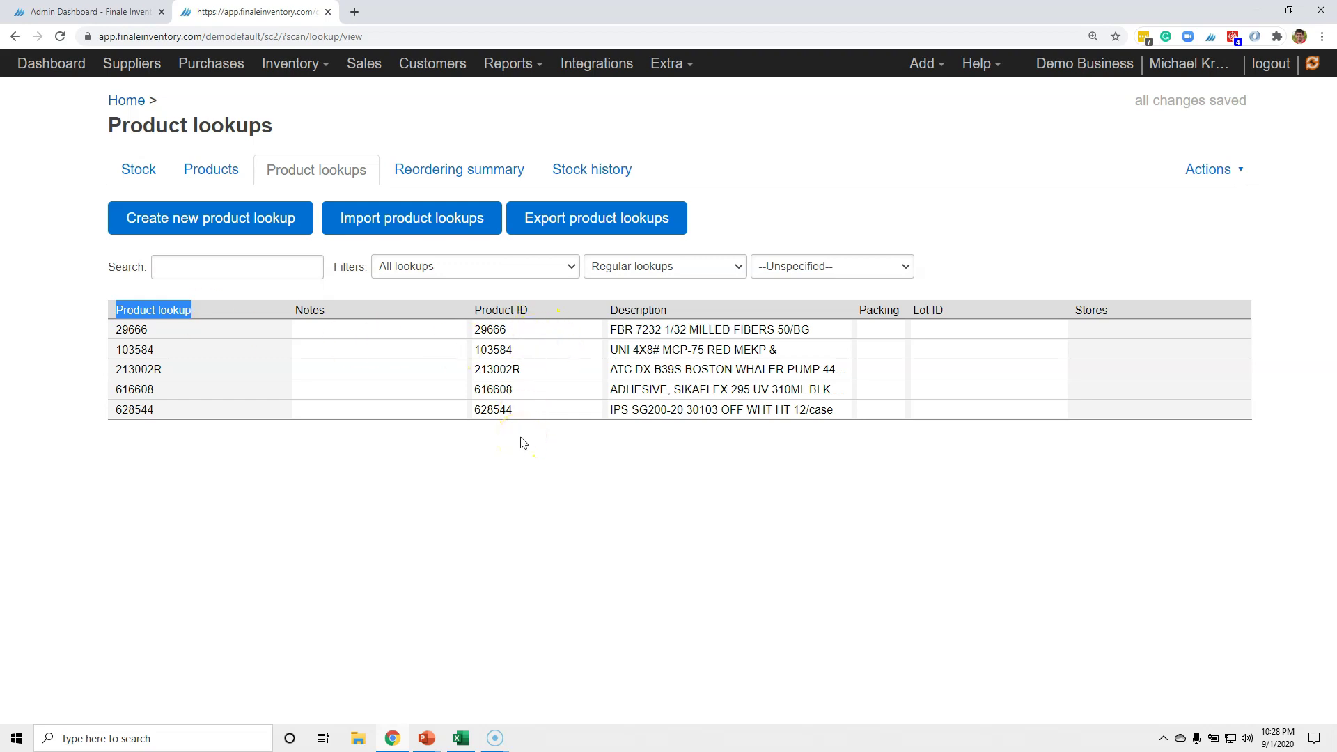
Step: Look over the product list and return to the product lookups
{"action": "left_click", "coordinate": [215, 170]}
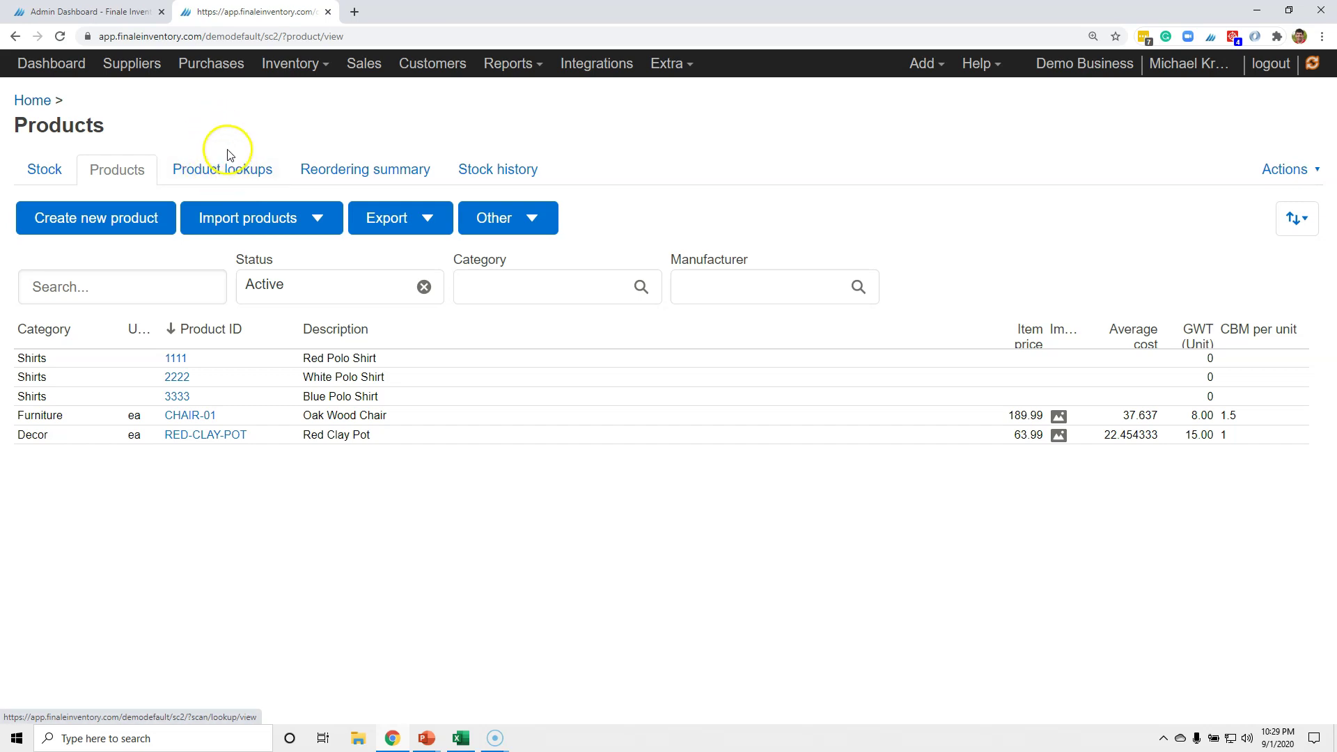
{"action": "left_click", "coordinate": [287, 63]}
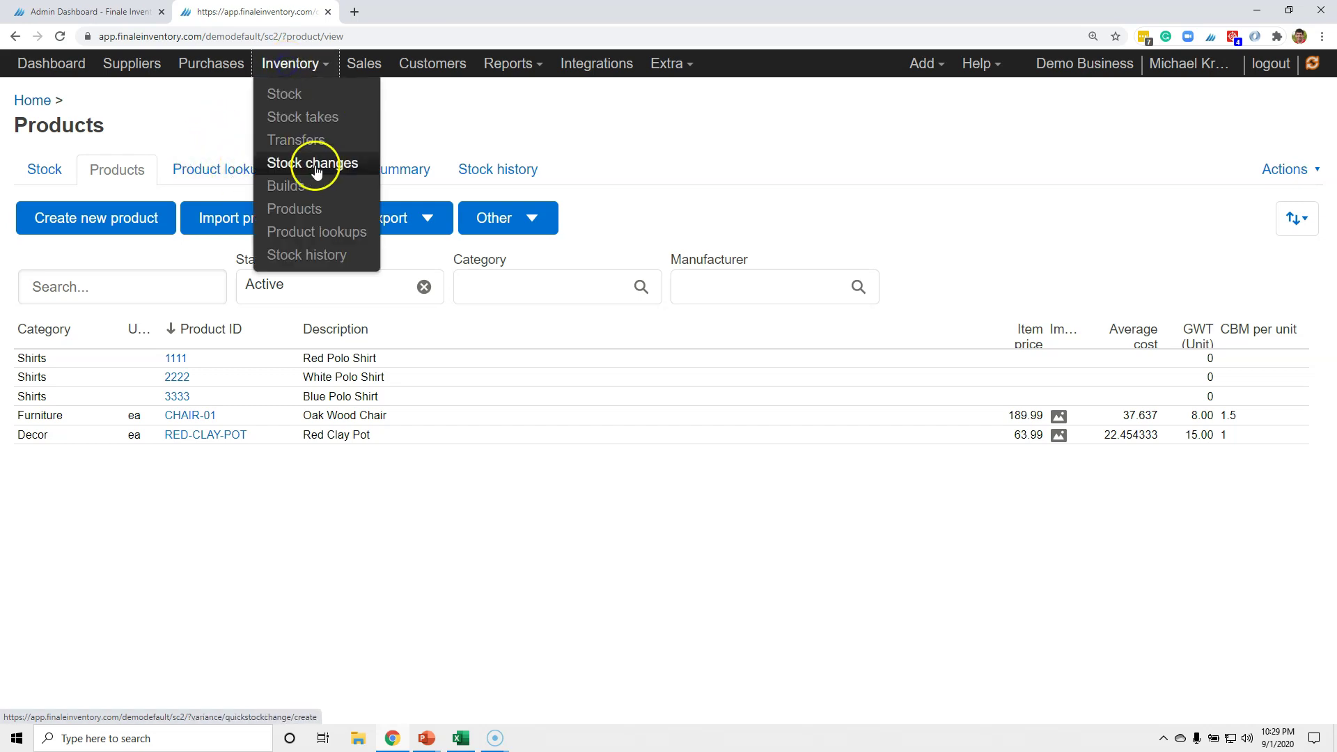
{"action": "left_click", "coordinate": [185, 171]}
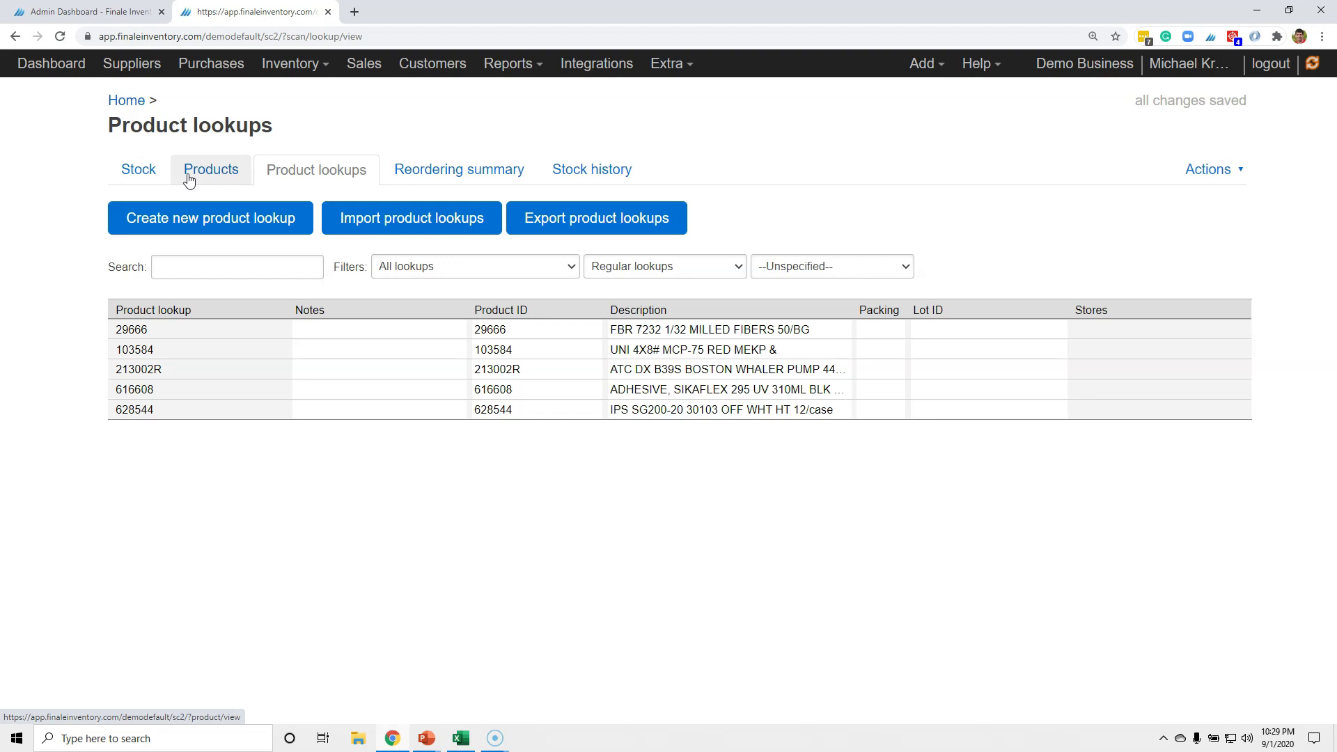
Step: Start a new product lookup named RED-SHIRT-L and link it to product 1111, Red Polo Shirt
{"action": "left_click", "coordinate": [179, 216]}
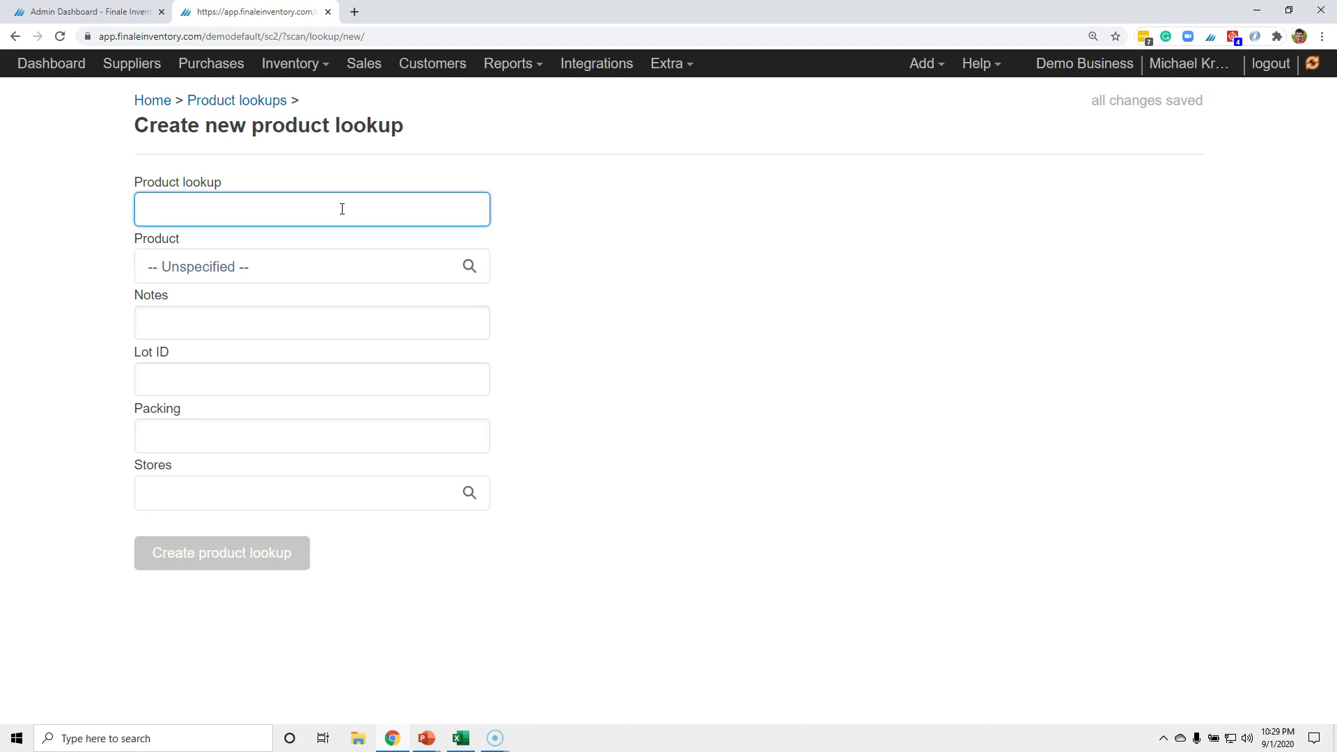
{"action": "type", "text": "RED-SHIRT-L"}
{"action": "left_click", "coordinate": [328, 265]}
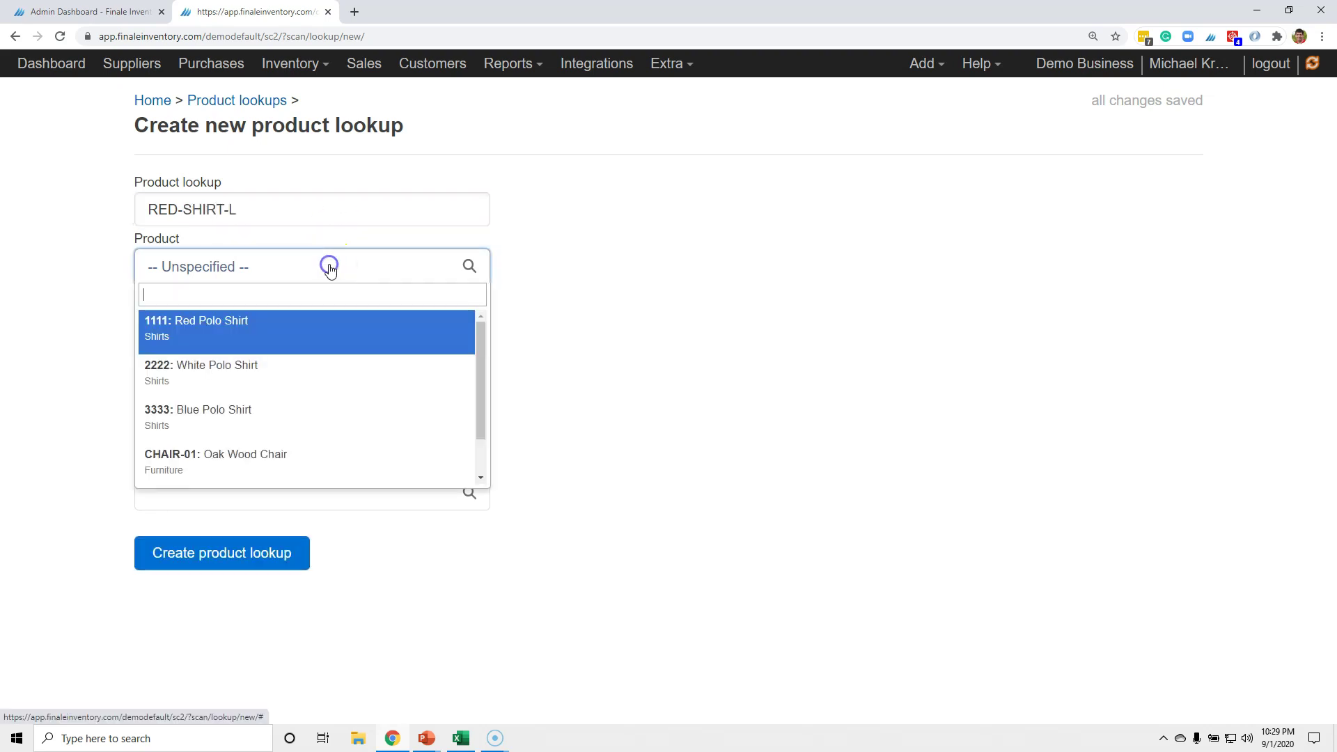
{"action": "left_click", "coordinate": [190, 326]}
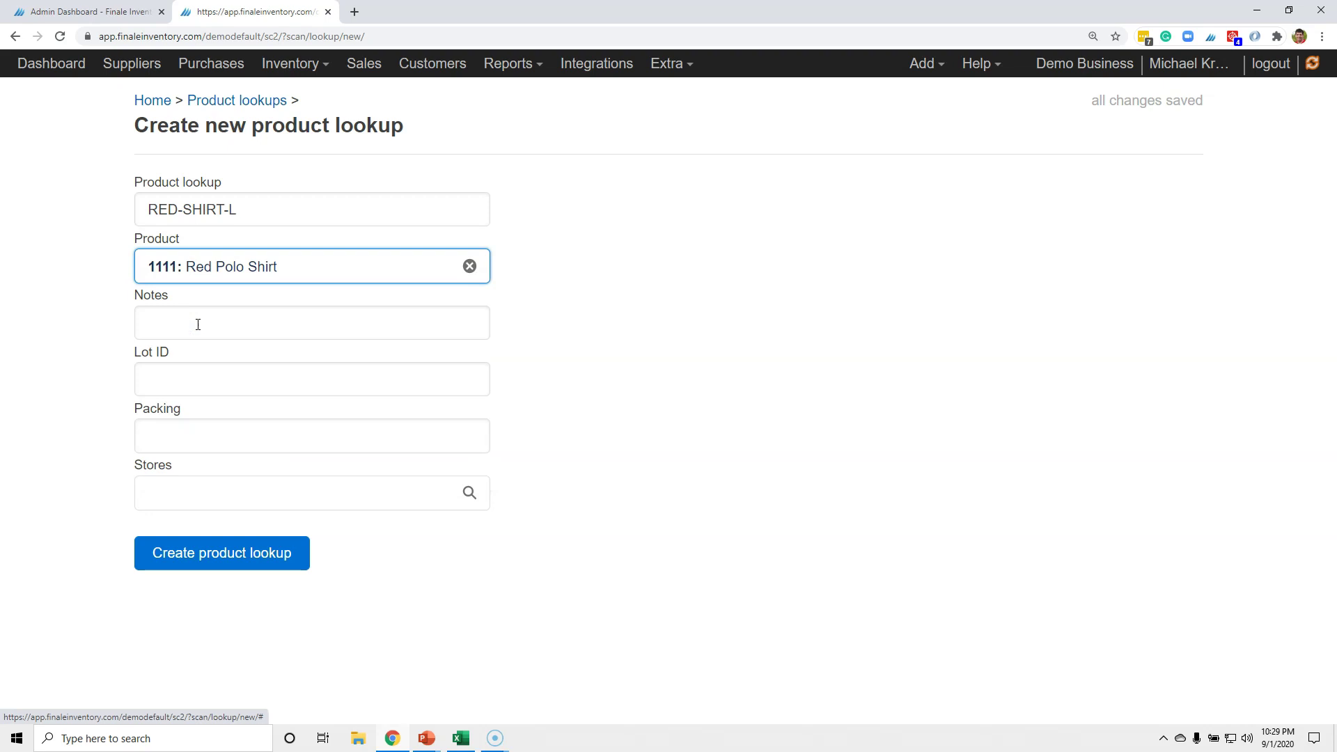
{"action": "left_click", "coordinate": [198, 324]}
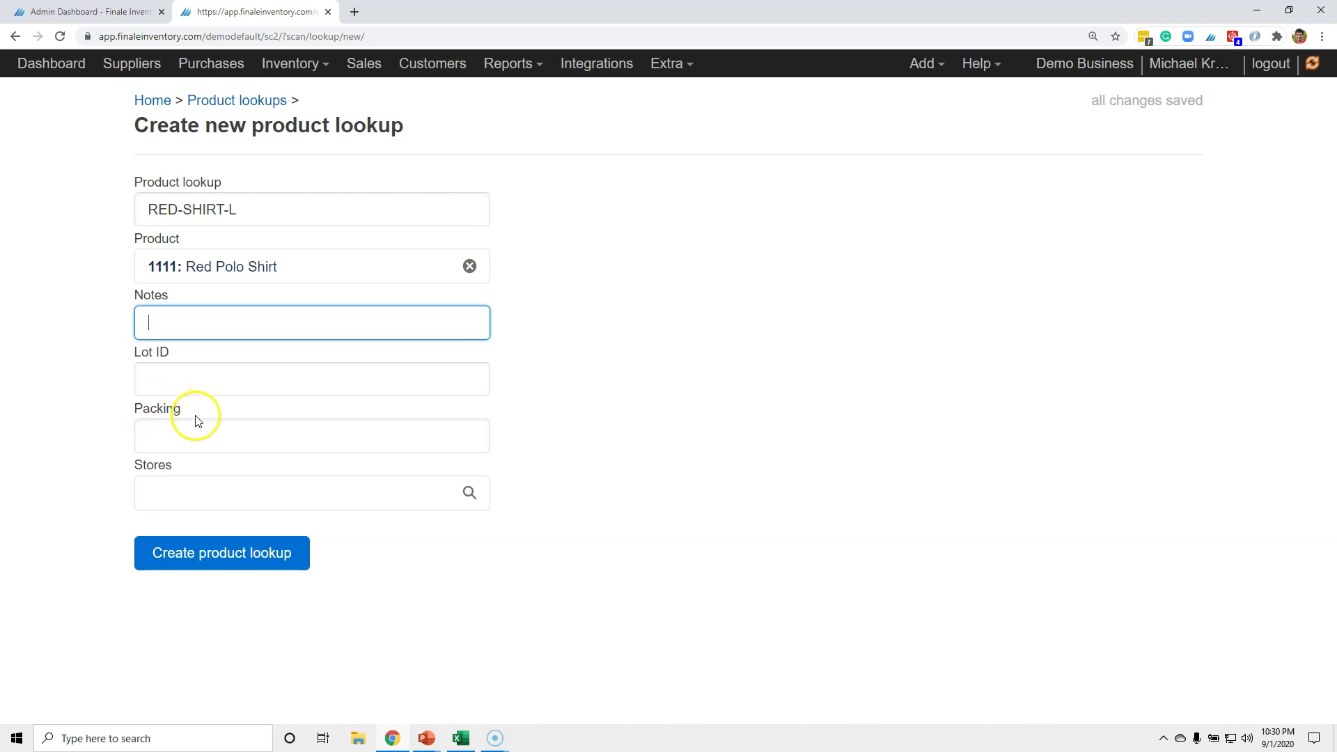
Step: Assign My eBay Store to the RED-SHIRT-L lookup and create it
{"action": "left_click", "coordinate": [175, 491]}
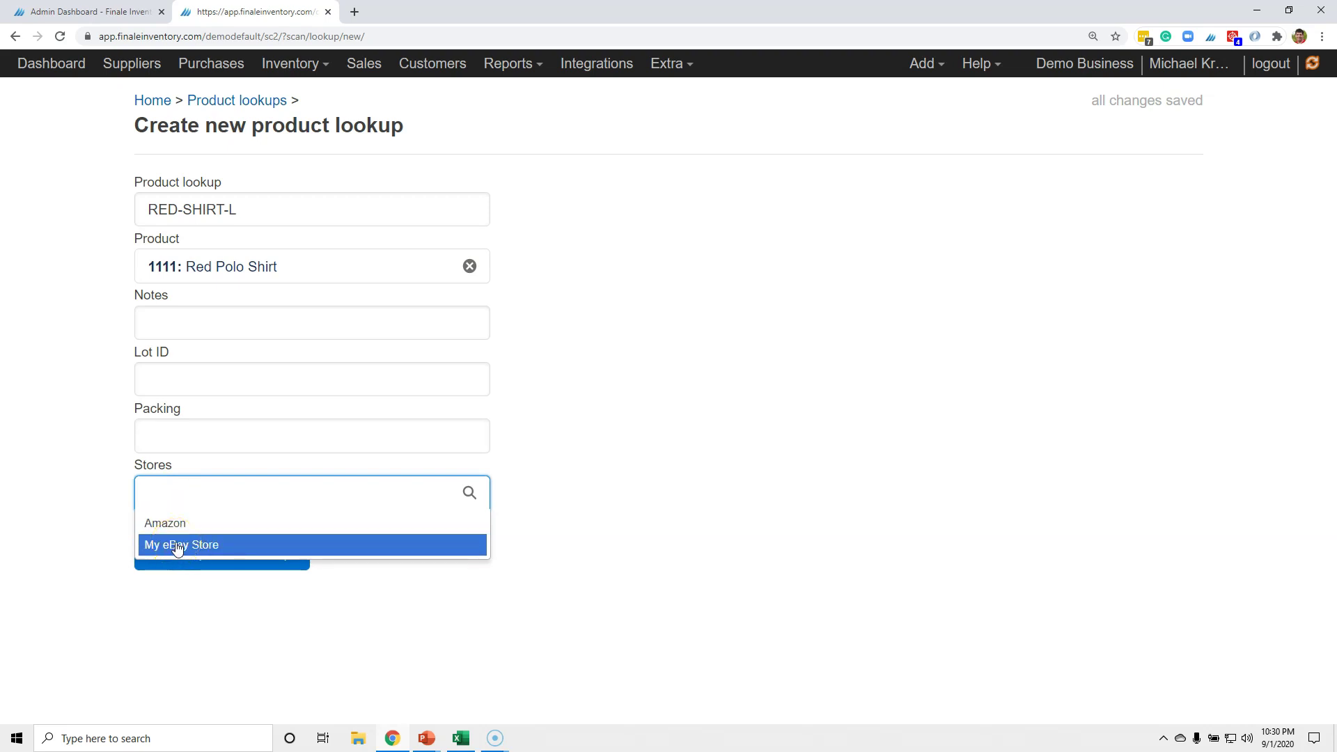
{"action": "left_click", "coordinate": [179, 546]}
{"action": "left_click", "coordinate": [159, 550]}
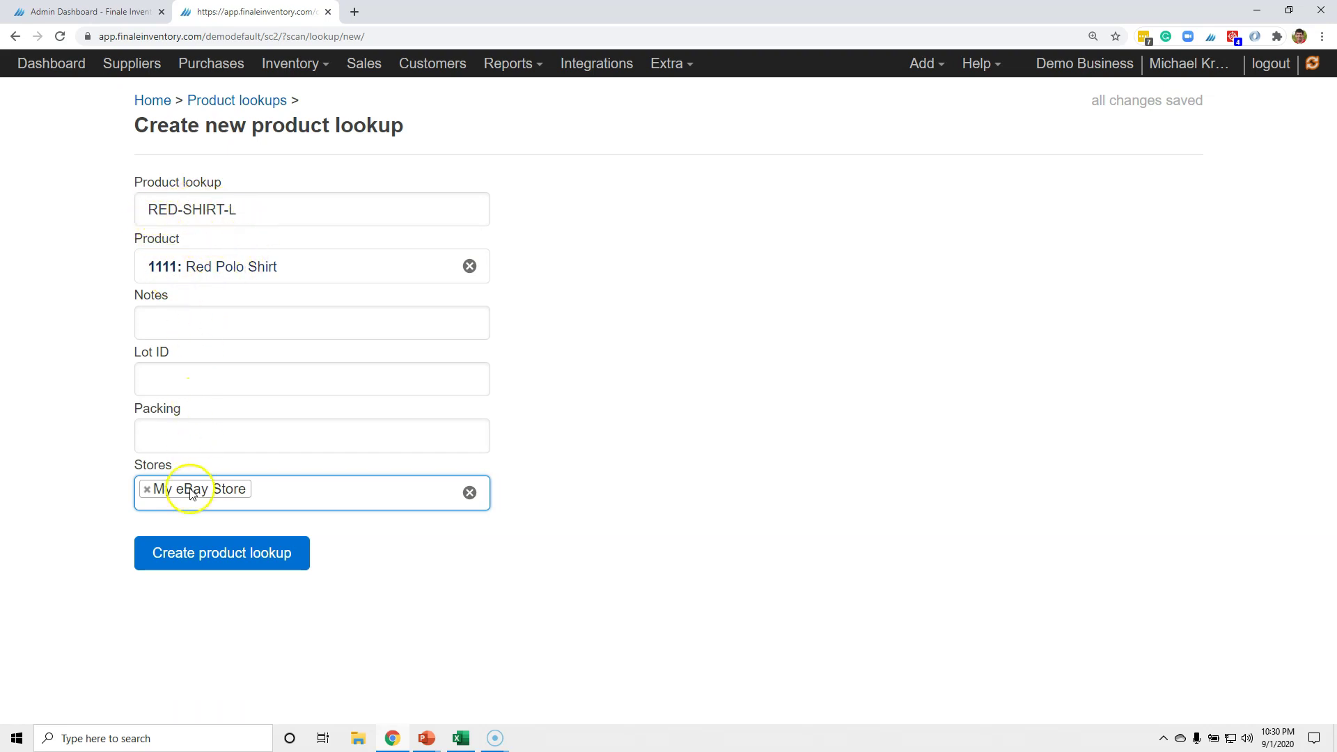
{"action": "left_click", "coordinate": [219, 570]}
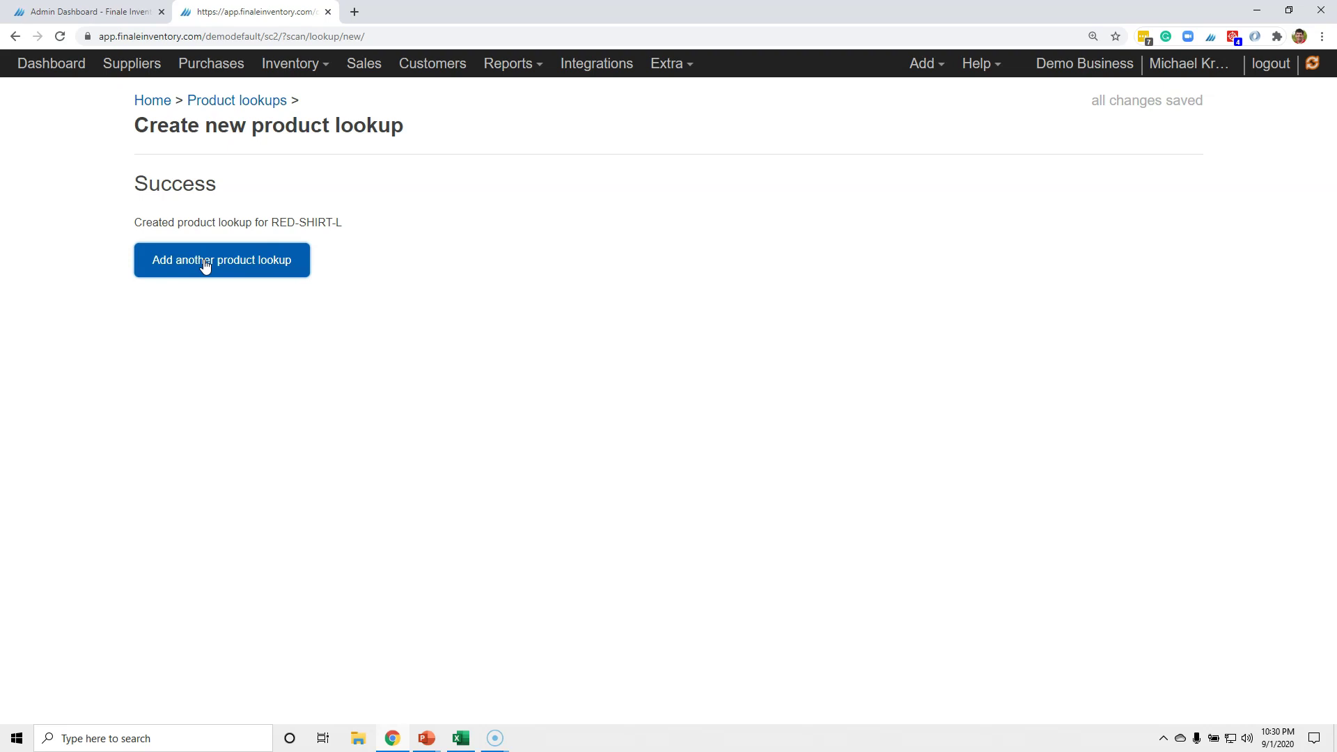
Step: Examine the shirt product IDs in the product list and go back to the product lookups
{"action": "left_click", "coordinate": [277, 64]}
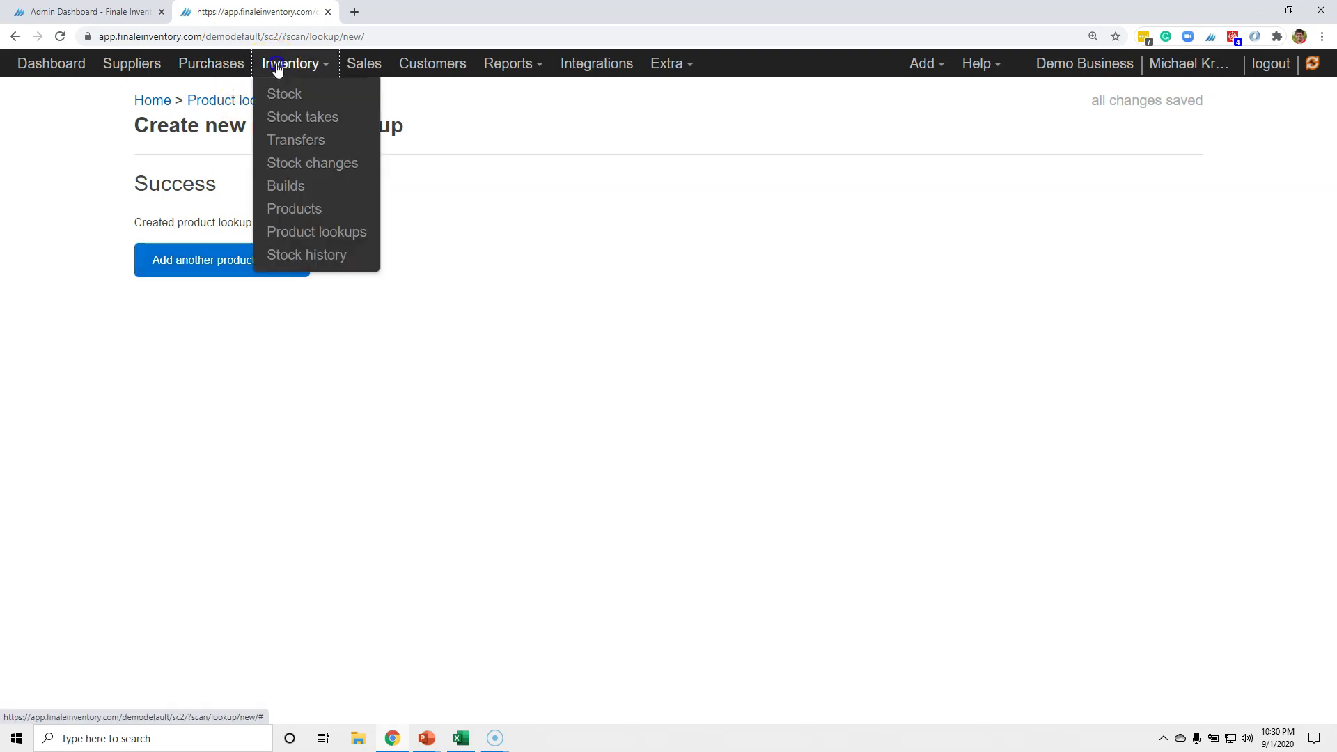
{"action": "left_click", "coordinate": [300, 209]}
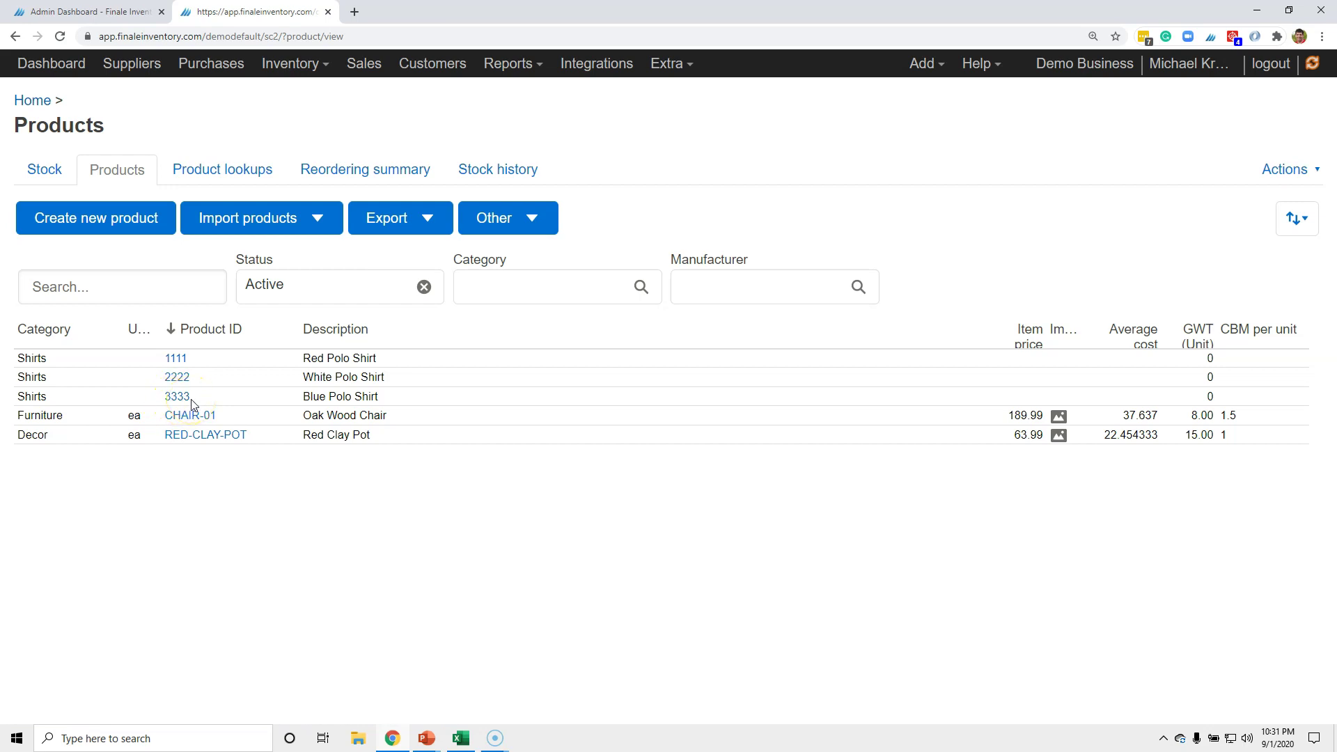
{"action": "left_click", "coordinate": [213, 171]}
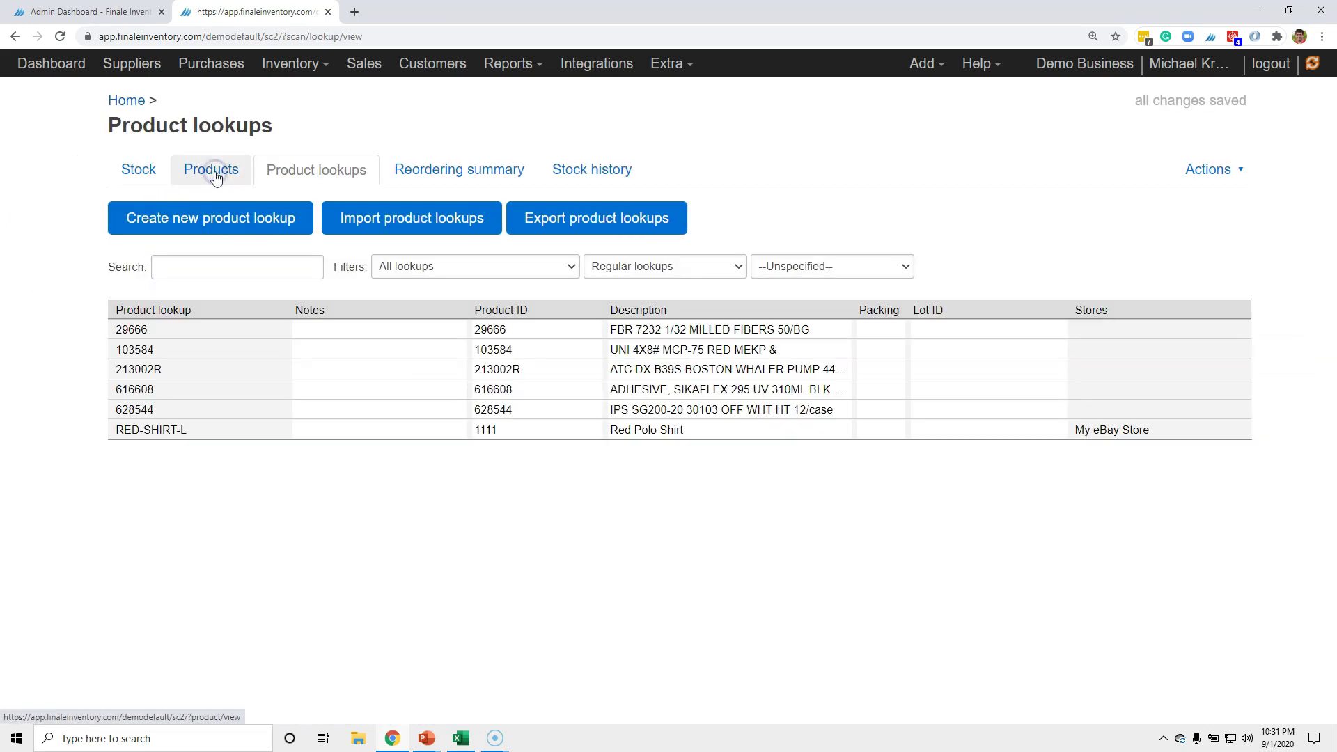
Step: Create product lookup BLUE-L-3PK for product 3333, Blue Polo Shirt, with packing 3 and store My eBay Store
{"action": "left_click", "coordinate": [203, 224]}
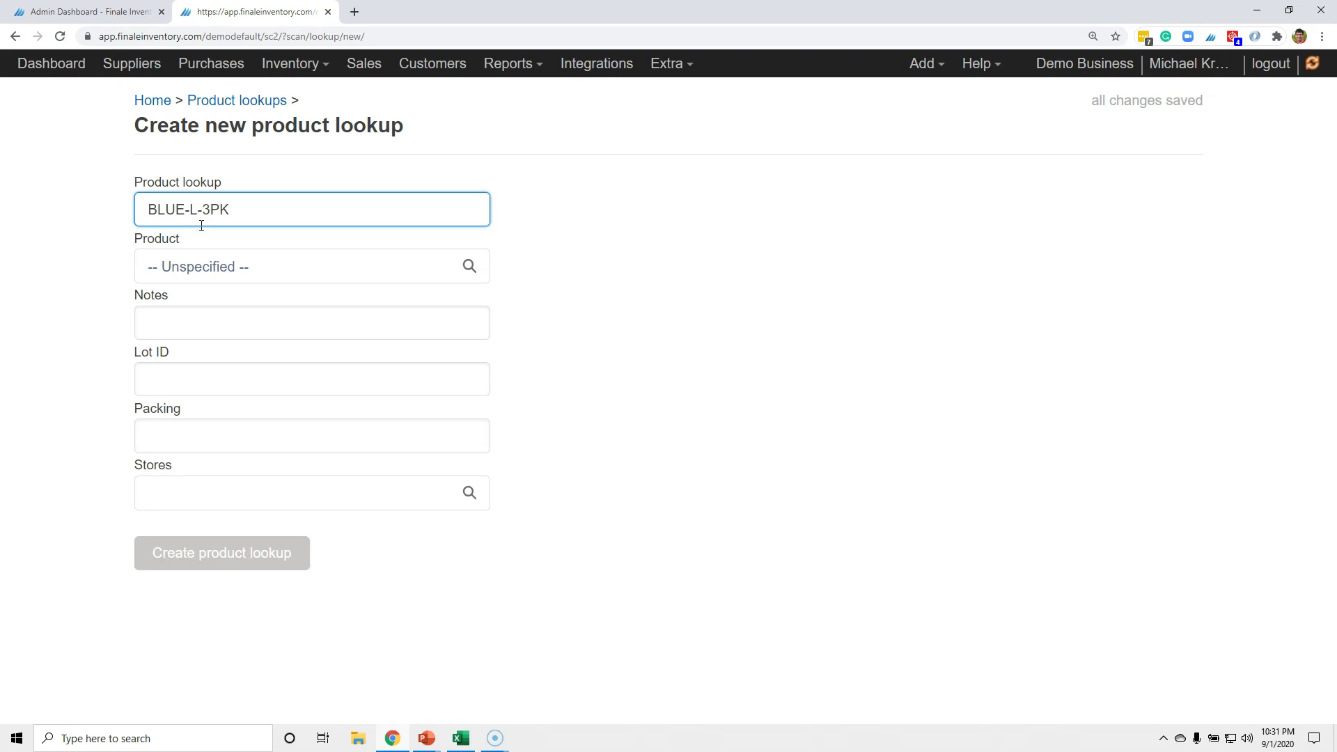
{"action": "left_click", "coordinate": [211, 265]}
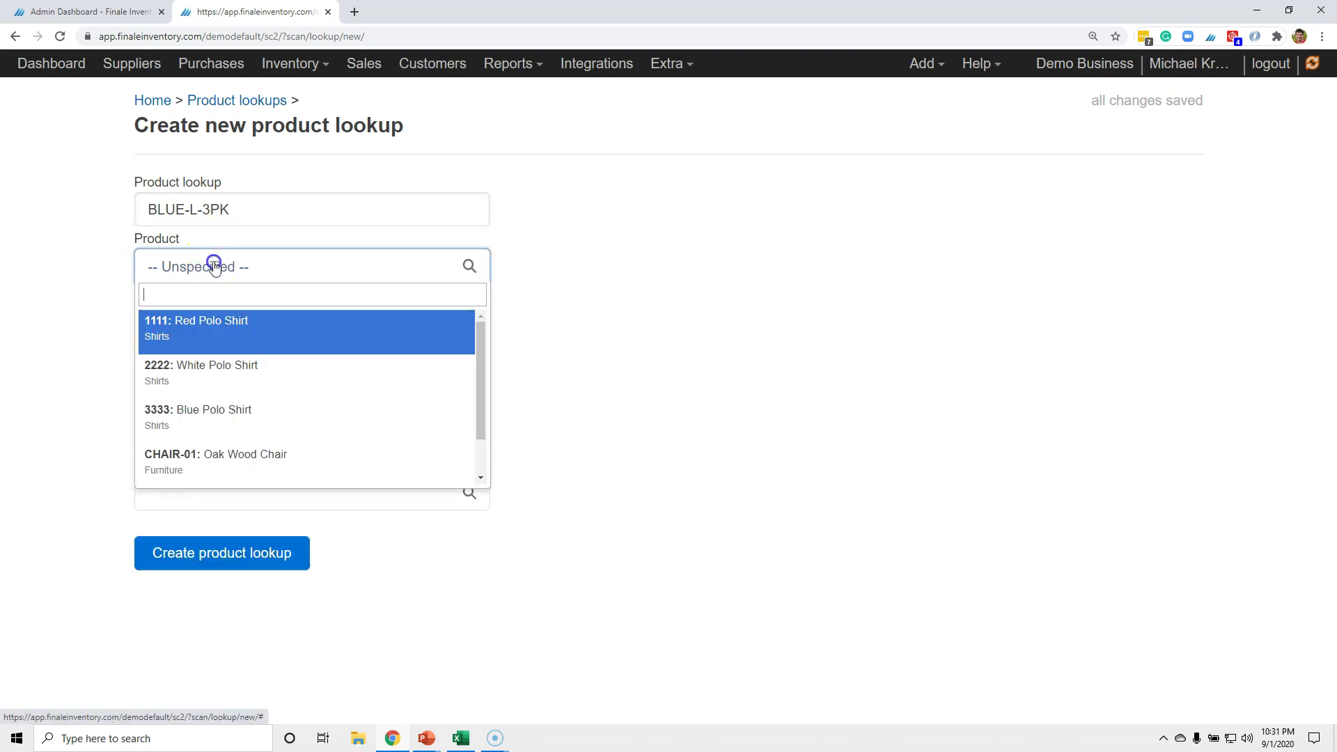
{"action": "left_click", "coordinate": [204, 412]}
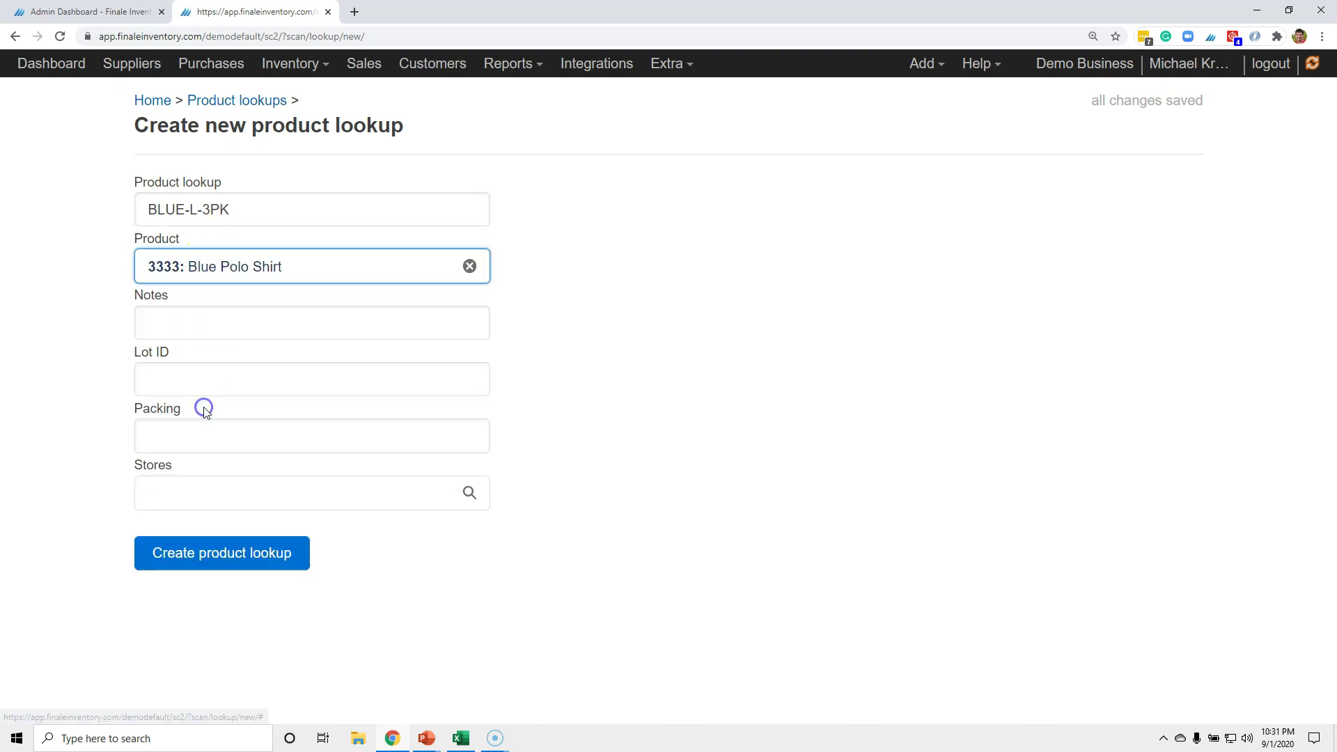
{"action": "left_click", "coordinate": [164, 438]}
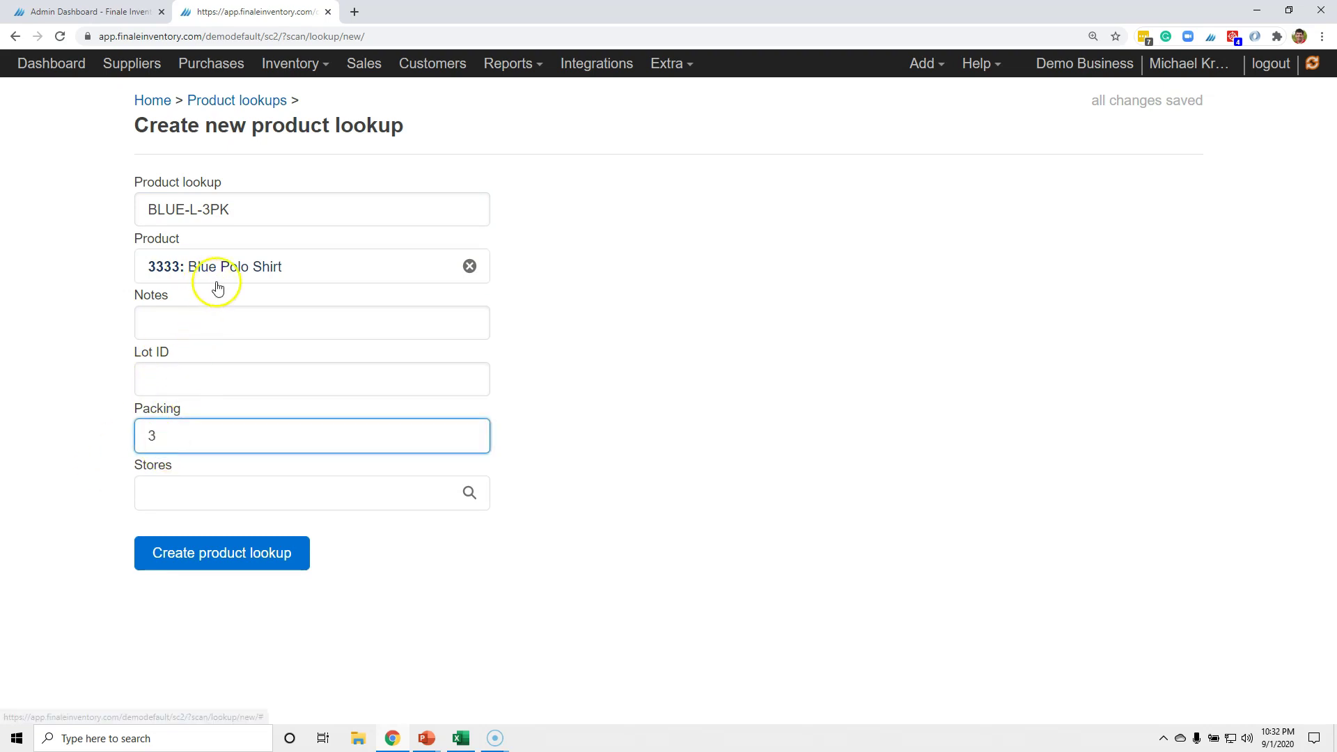
{"action": "left_click", "coordinate": [224, 500]}
{"action": "left_click", "coordinate": [202, 548]}
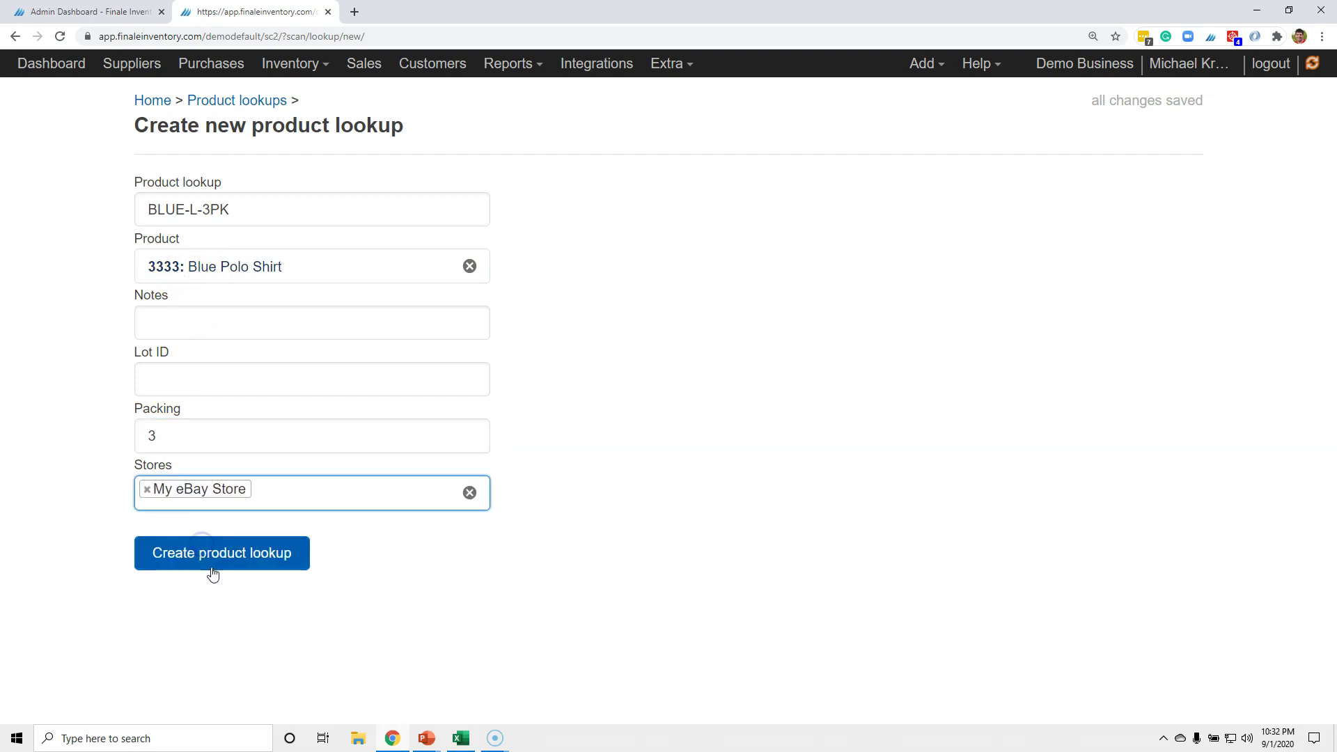
{"action": "left_click", "coordinate": [212, 561]}
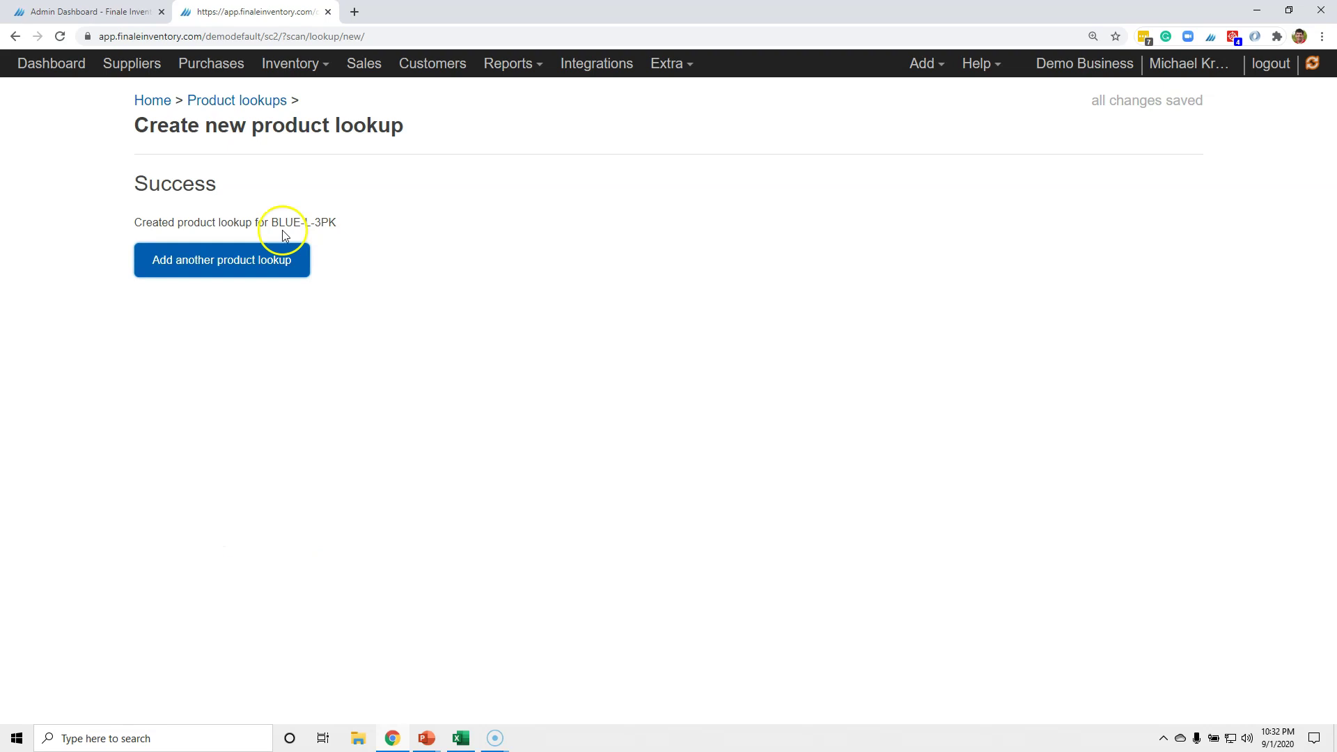
Step: Open the batch import for product lookups and examine the supported column titles, including Stores to add and Stores to remove
{"action": "left_click", "coordinate": [249, 107]}
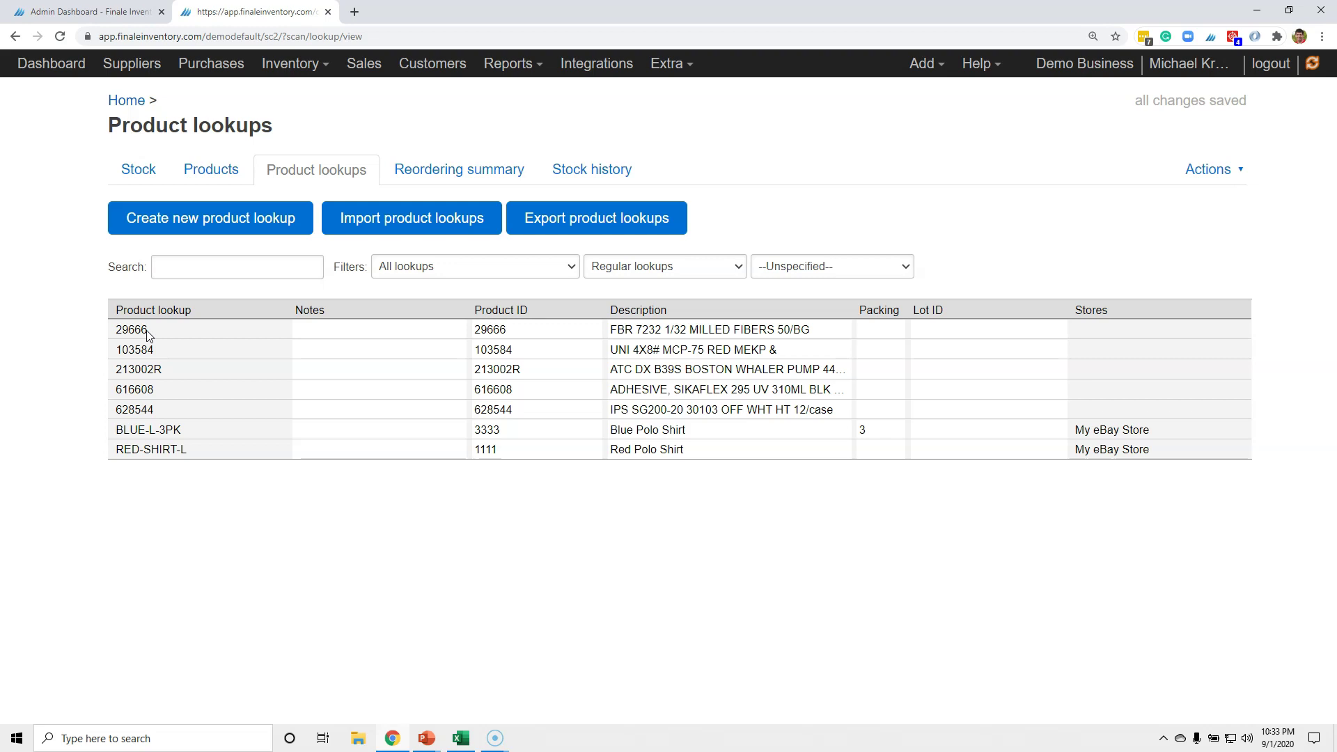
{"action": "left_click", "coordinate": [385, 213]}
{"action": "left_click", "coordinate": [432, 353]}
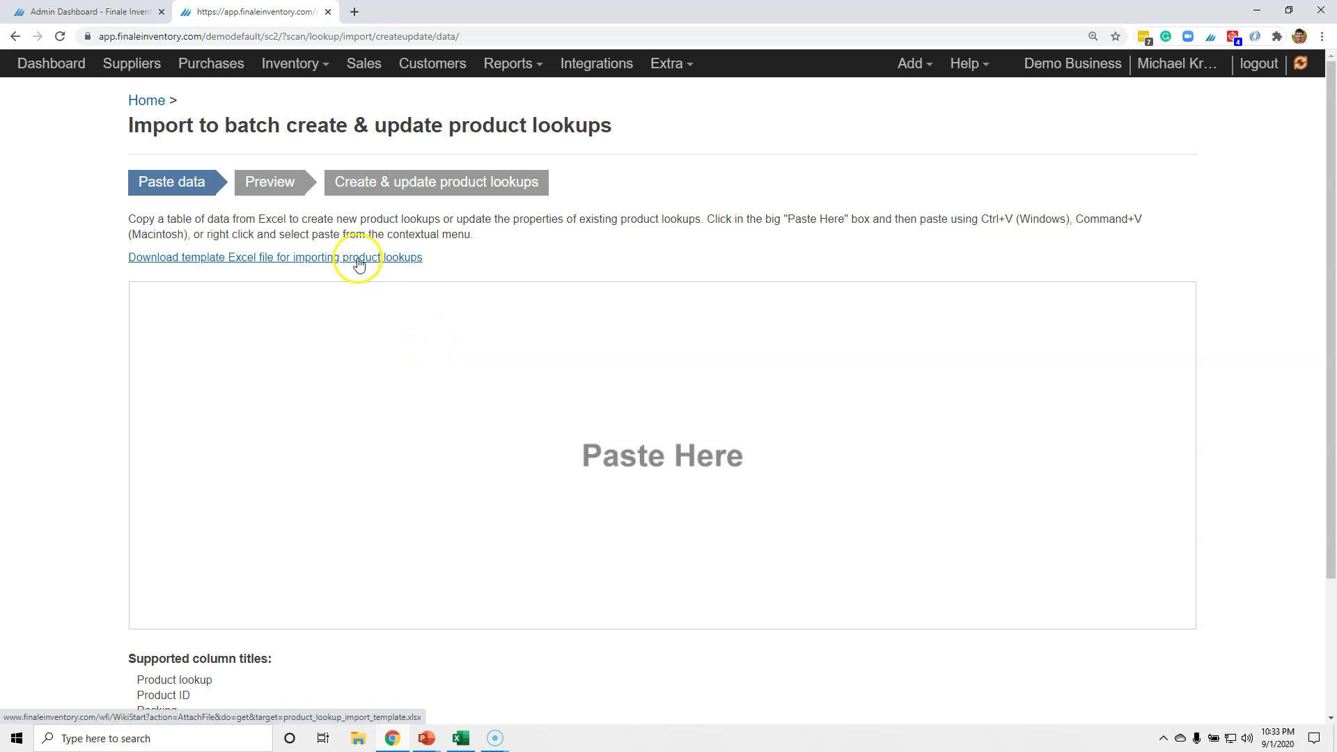
{"action": "scroll", "coordinate": [236, 503], "scroll_direction": "down", "scroll_amount": 2}
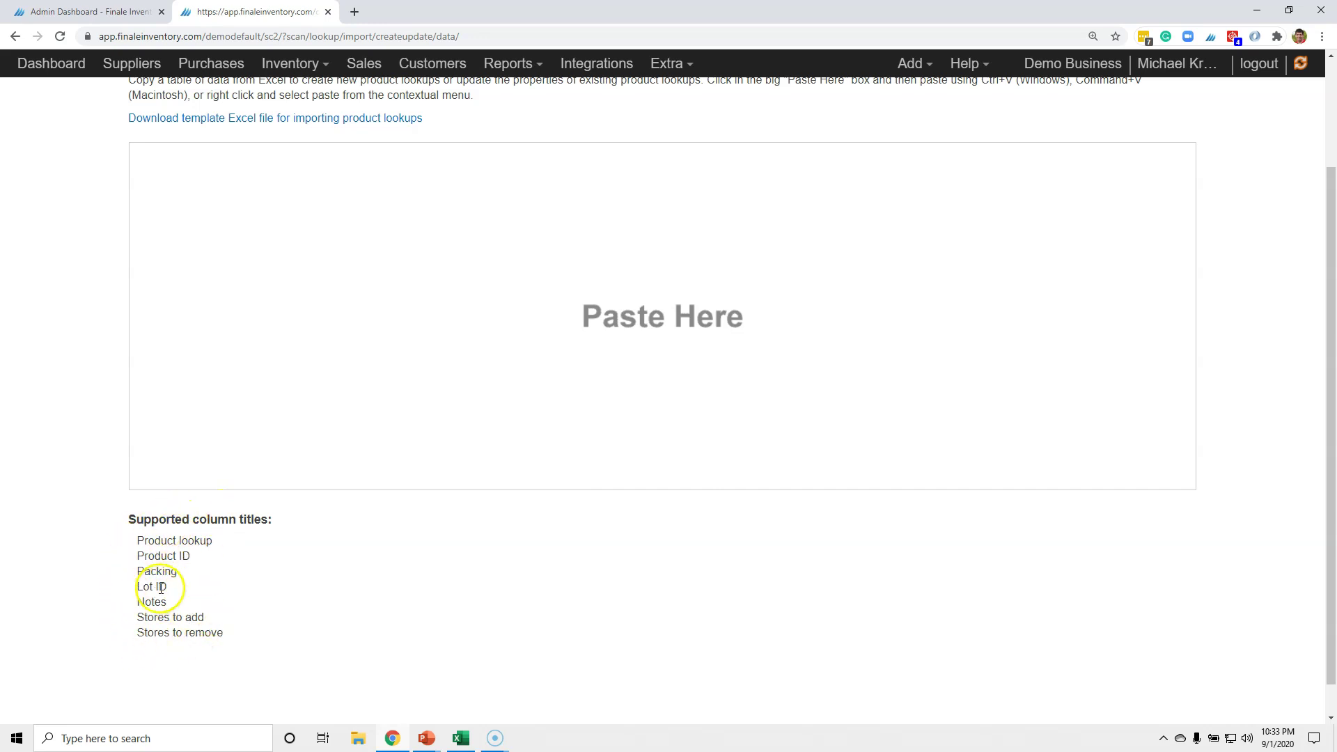
{"action": "left_click", "coordinate": [156, 541]}
{"action": "left_click_drag", "start_coordinate": [157, 541], "coordinate": [185, 556]}
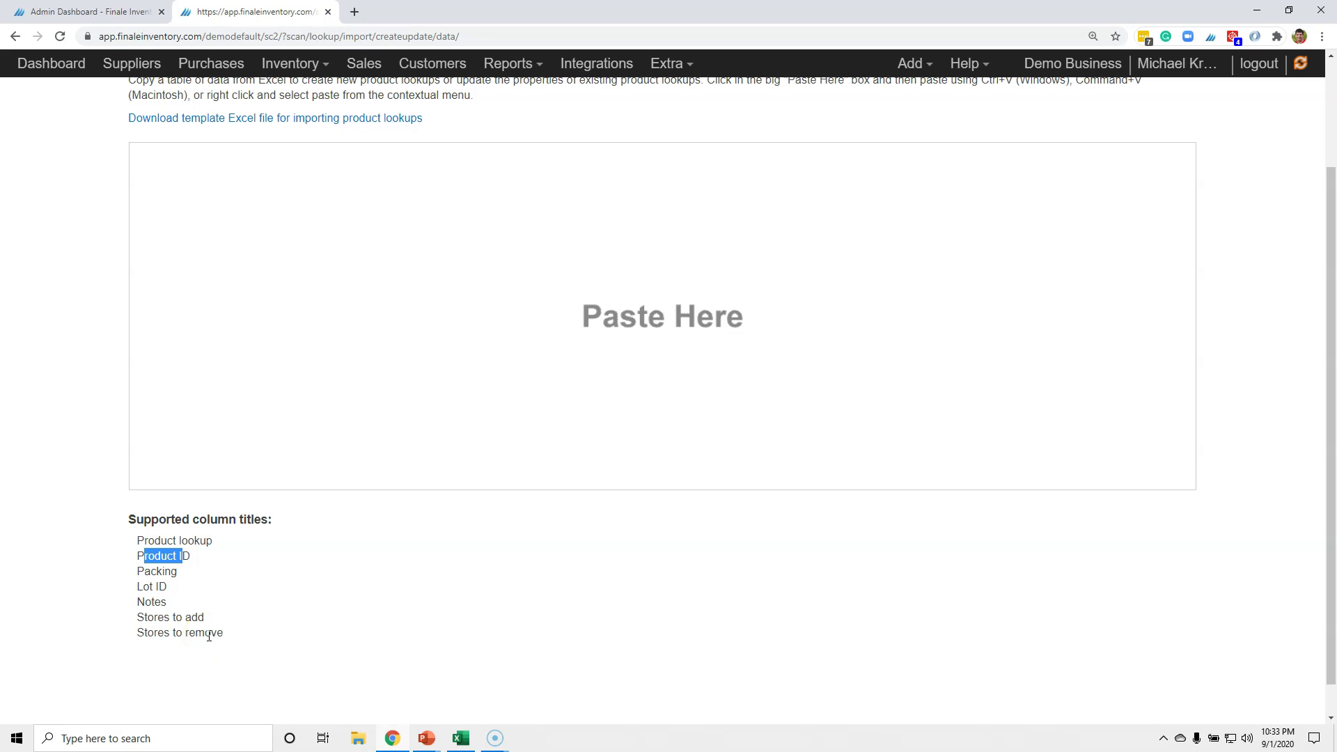
{"action": "left_click_drag", "start_coordinate": [205, 618], "coordinate": [146, 618]}
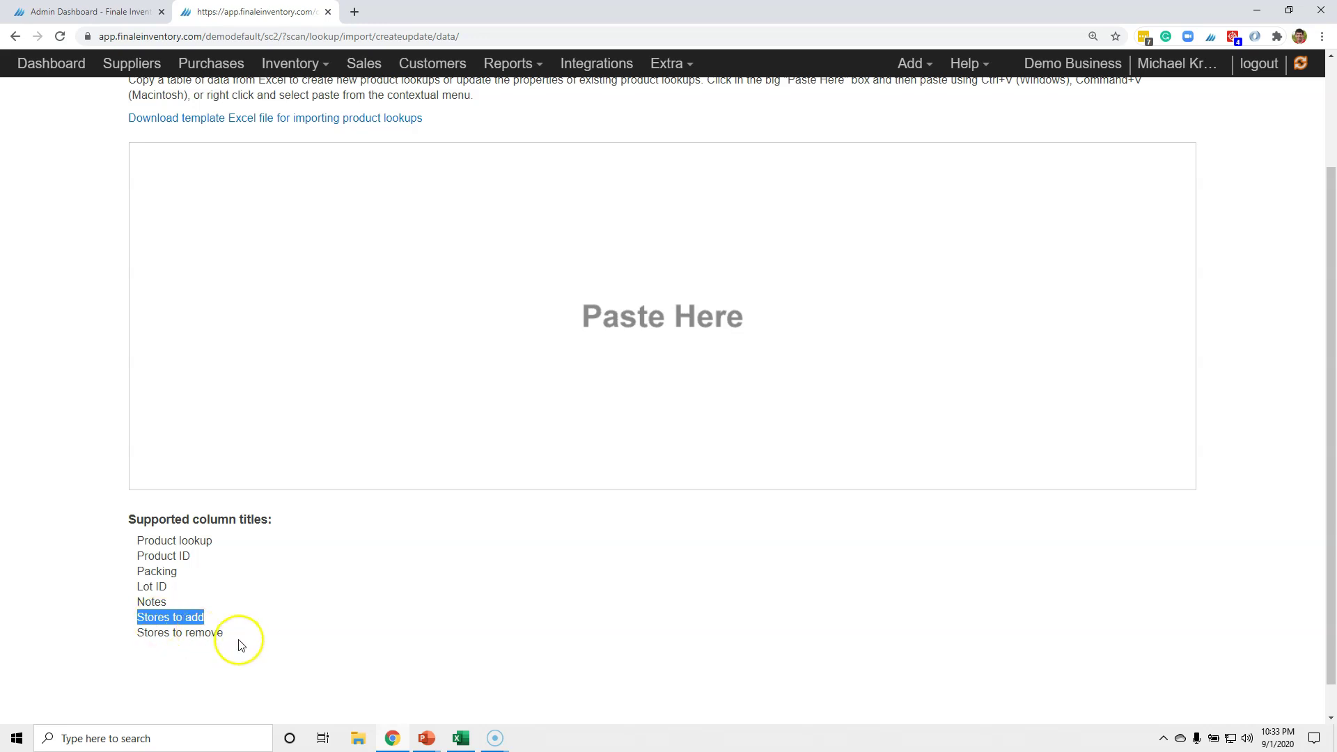
{"action": "left_click_drag", "start_coordinate": [224, 634], "coordinate": [146, 640]}
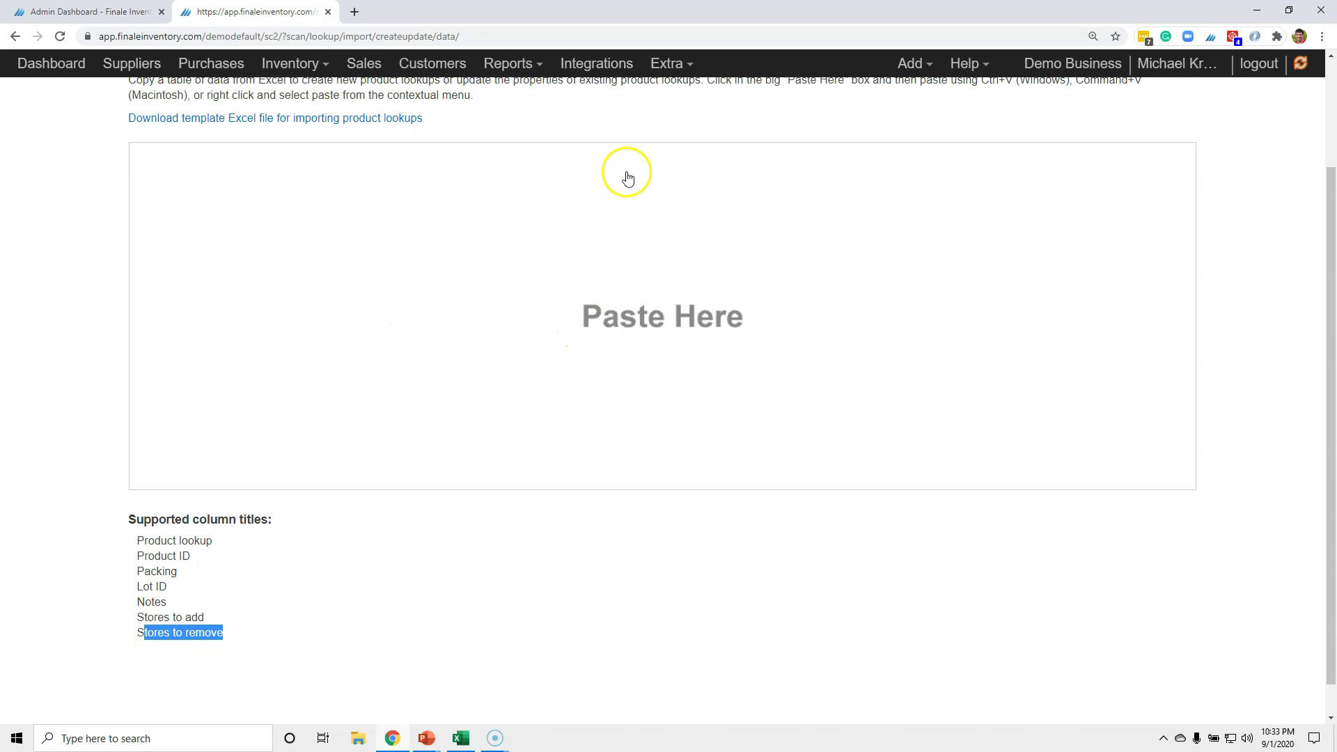
Step: Check the store names of the Amazon and eBay connections on the Integrations page
{"action": "left_click", "coordinate": [607, 69]}
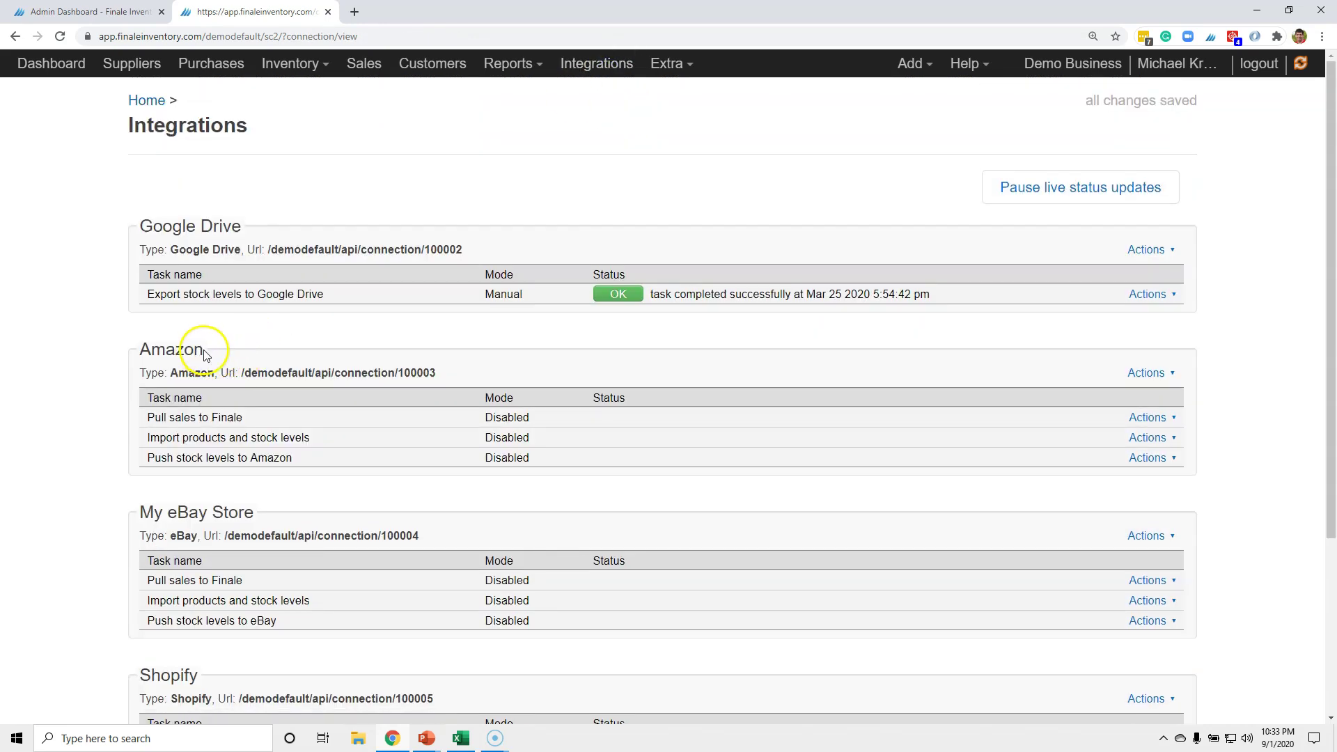
{"action": "left_click_drag", "start_coordinate": [206, 355], "coordinate": [139, 355]}
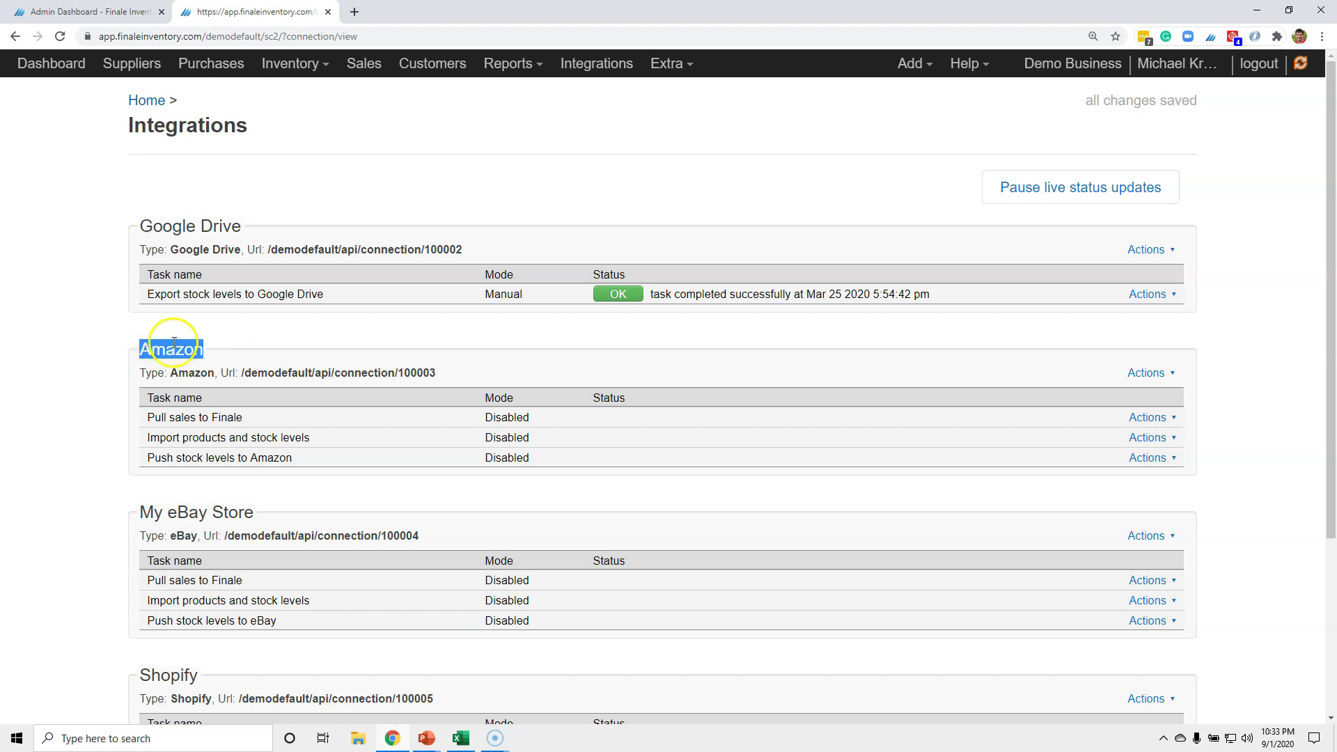
{"action": "double_click", "coordinate": [240, 512]}
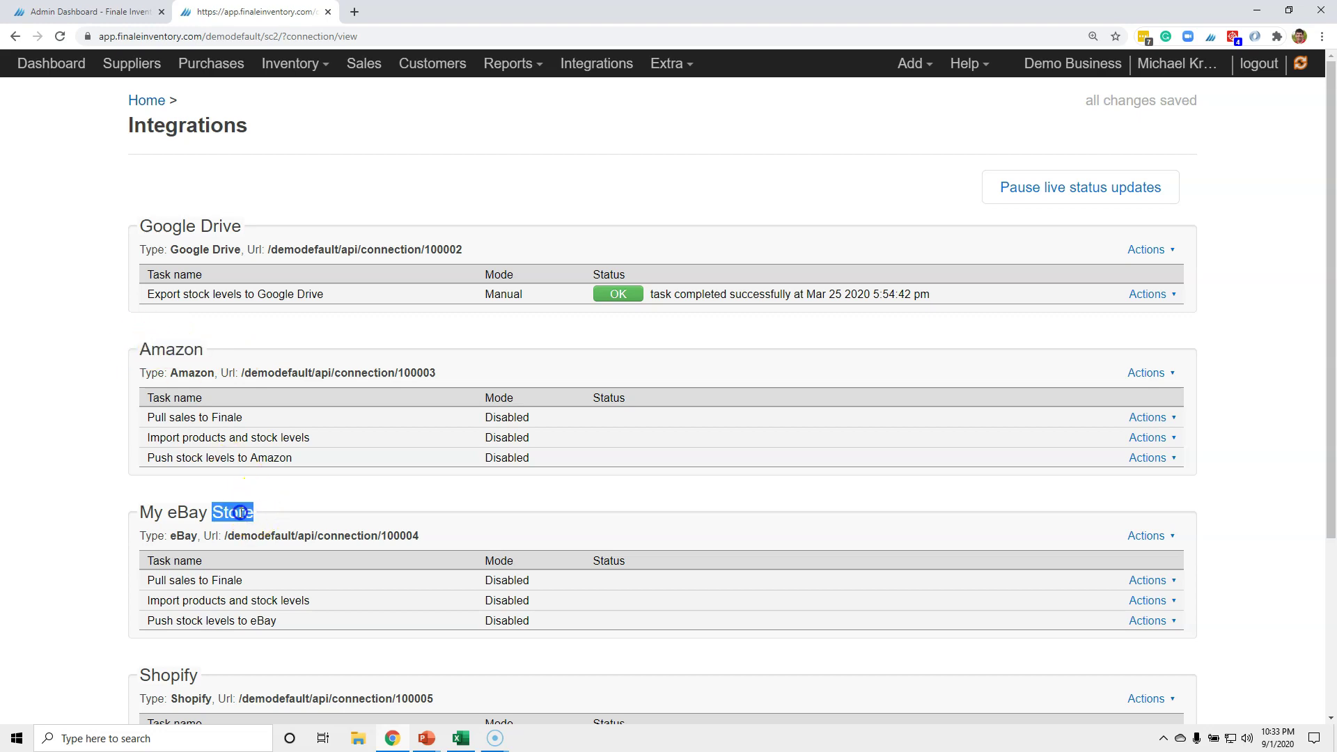
{"action": "left_click_drag", "start_coordinate": [240, 512], "coordinate": [149, 502]}
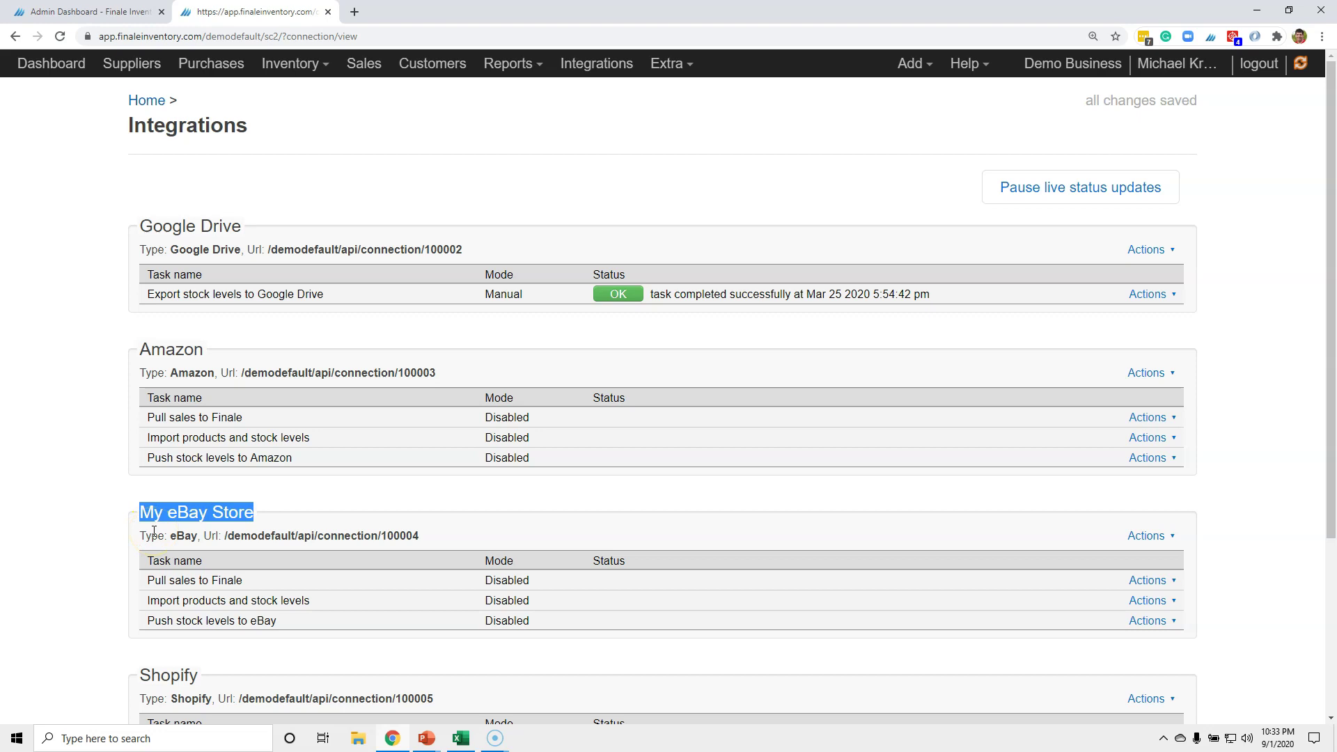
{"action": "left_click", "coordinate": [221, 515]}
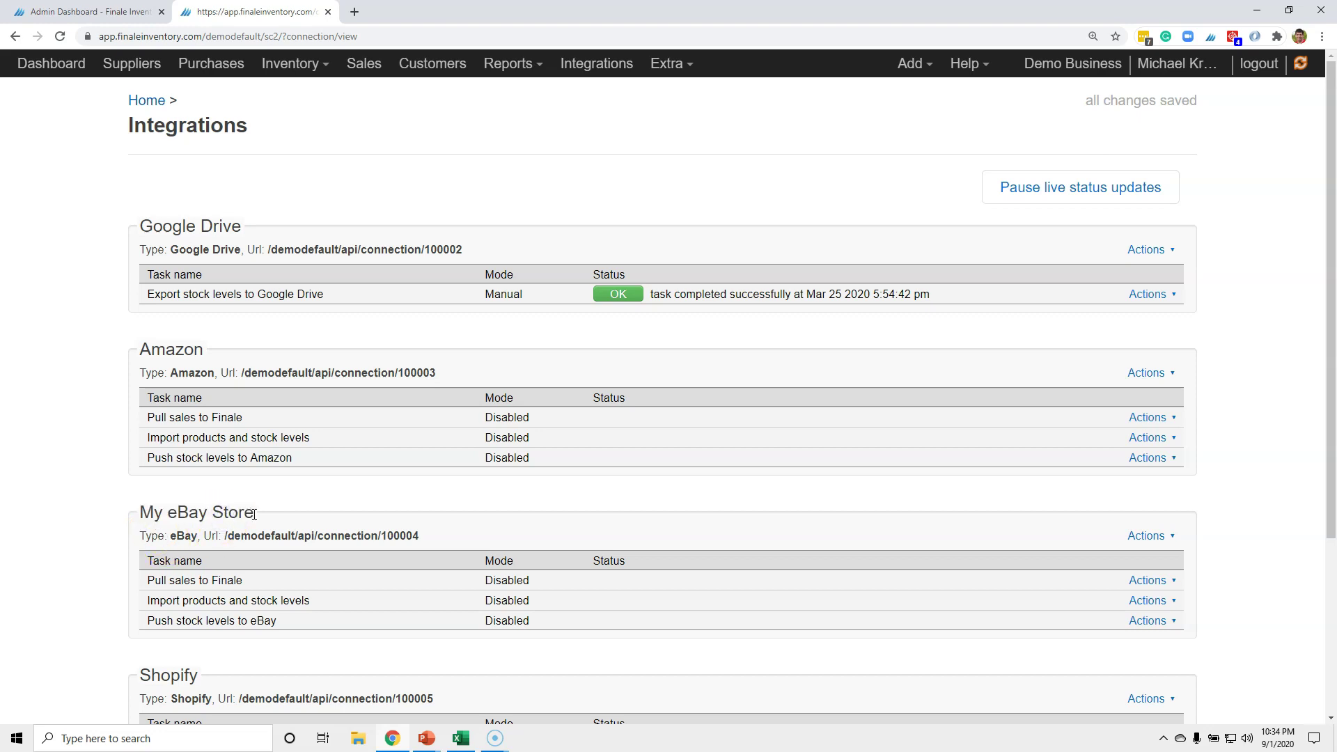
Step: Compare the name and connection type of My eBay Store and check the name of the Shopify connection
{"action": "left_click_drag", "start_coordinate": [254, 514], "coordinate": [137, 512]}
{"action": "left_click", "coordinate": [166, 533]}
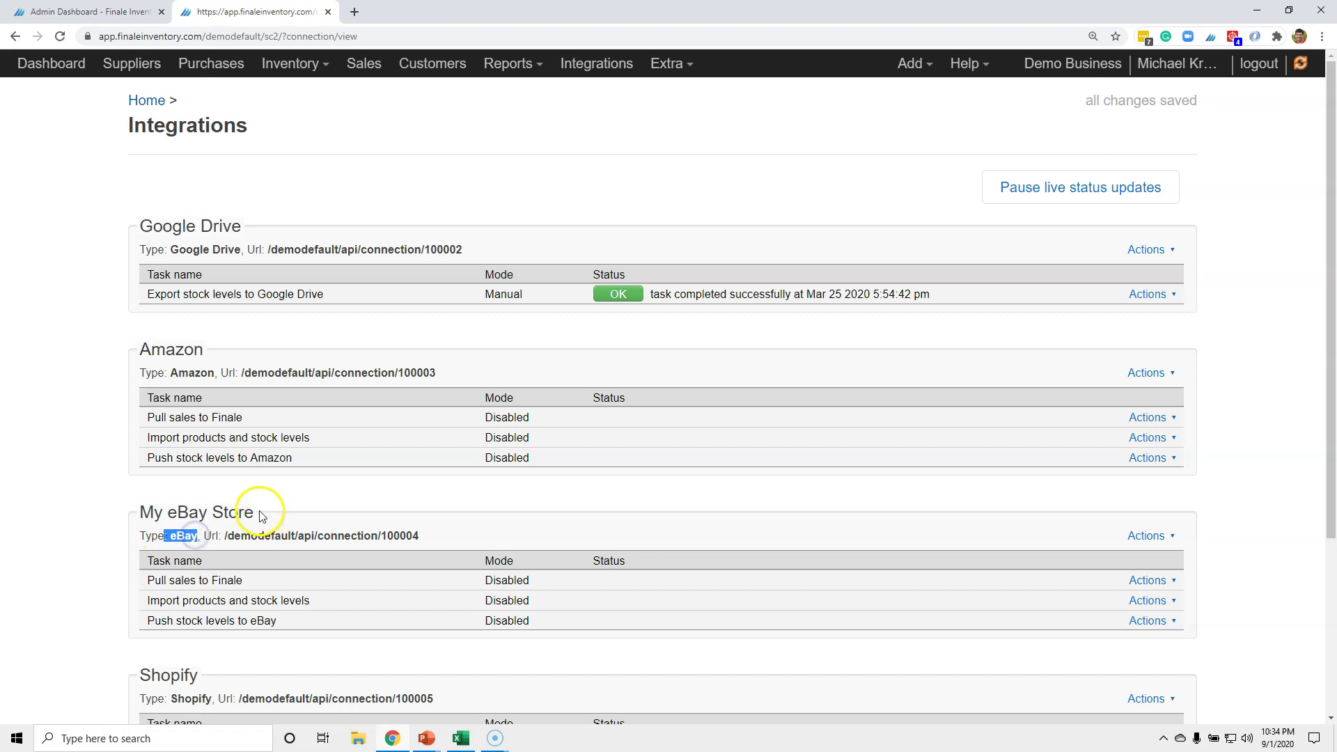
{"action": "left_click_drag", "start_coordinate": [259, 514], "coordinate": [147, 502]}
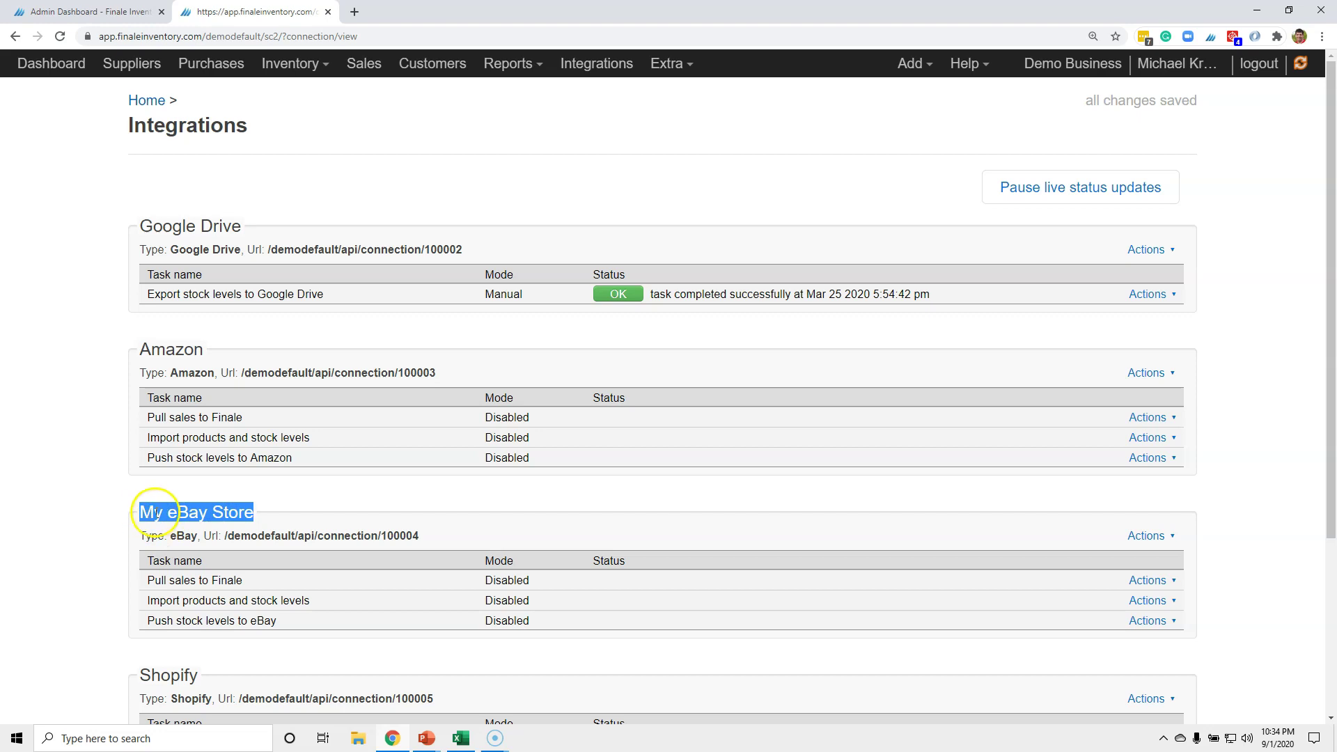
{"action": "left_click_drag", "start_coordinate": [170, 541], "coordinate": [198, 539]}
{"action": "left_click_drag", "start_coordinate": [199, 675], "coordinate": [144, 672]}
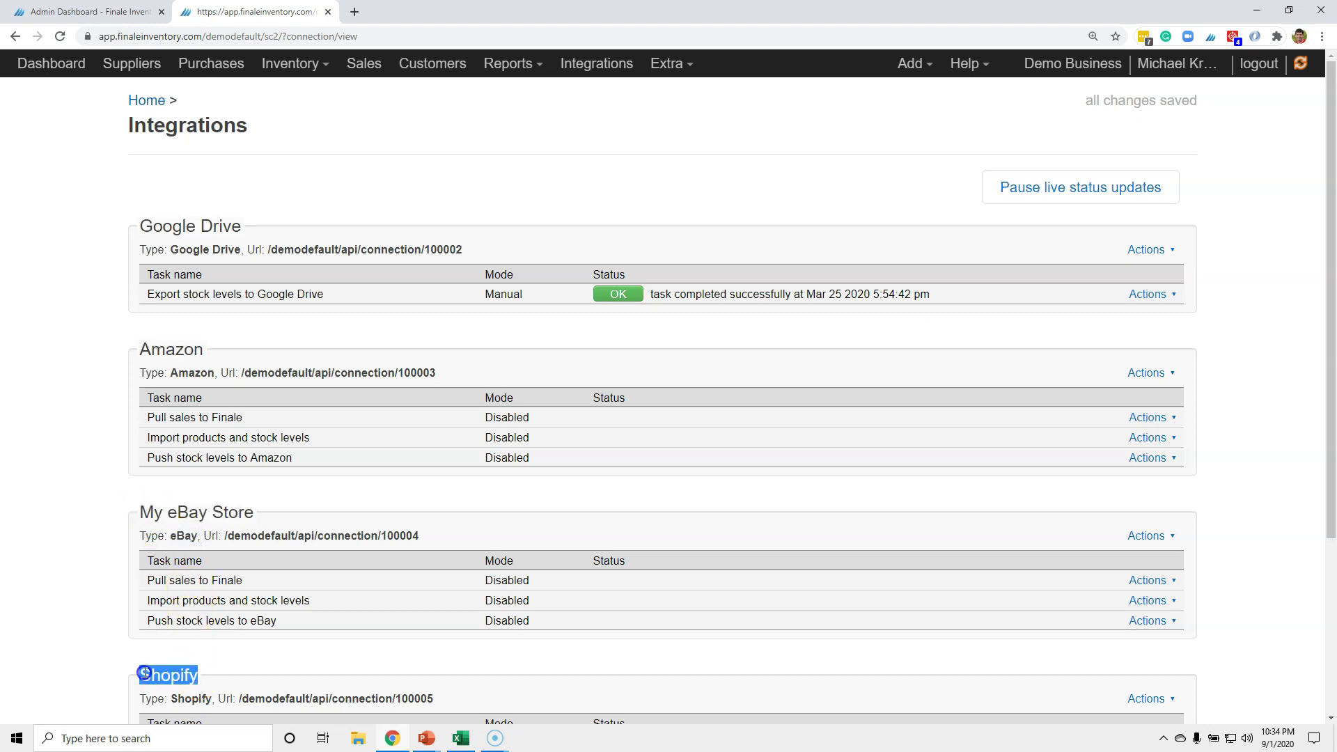
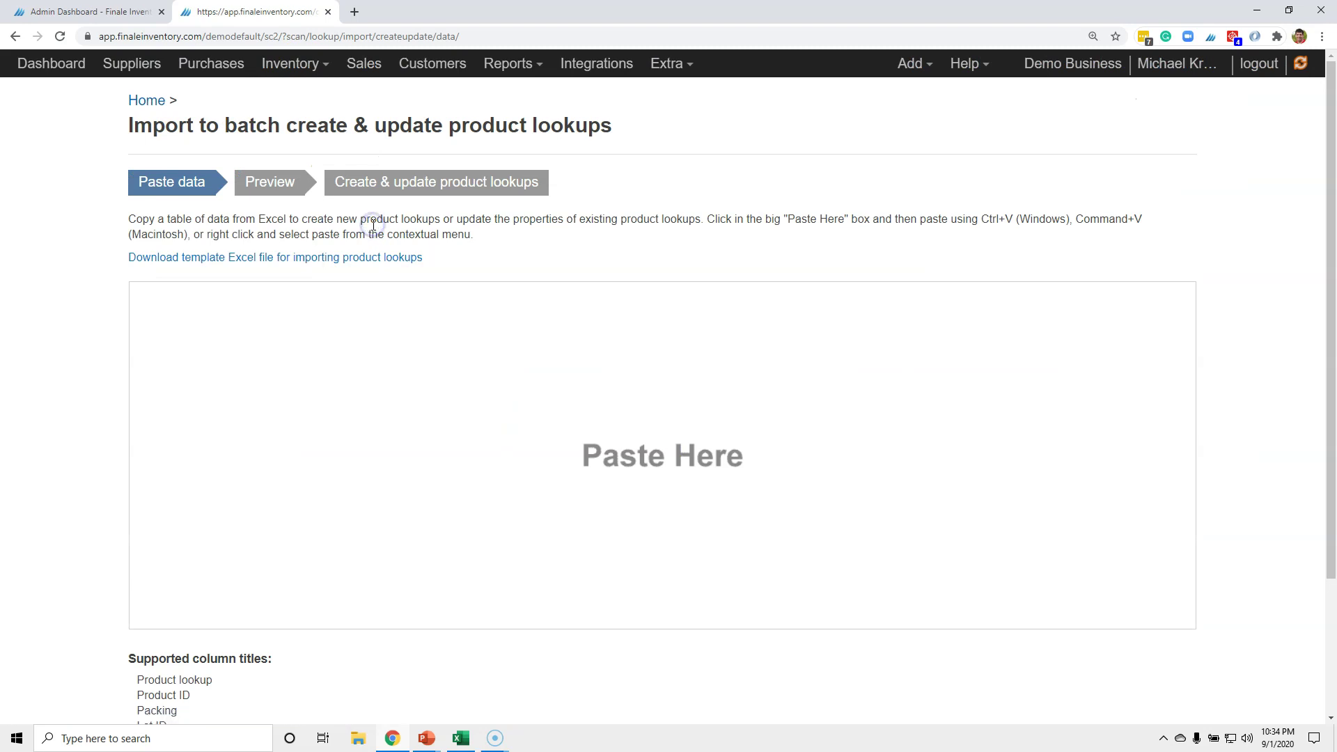
Step: Switch to the Excel workbook Book1 and examine the product lookup column, including the My eBay Store and Amazon SKU rows
{"action": "left_click", "coordinate": [452, 733]}
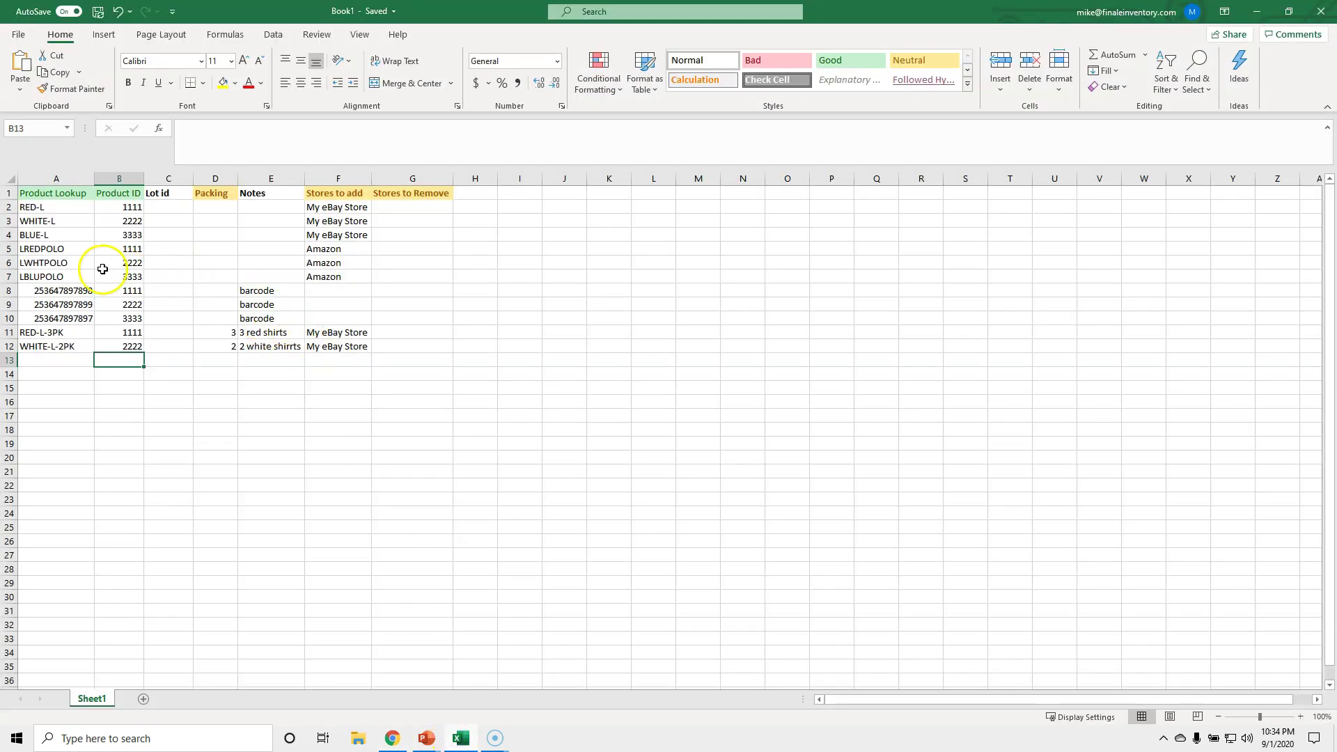
{"action": "left_click", "coordinate": [89, 235]}
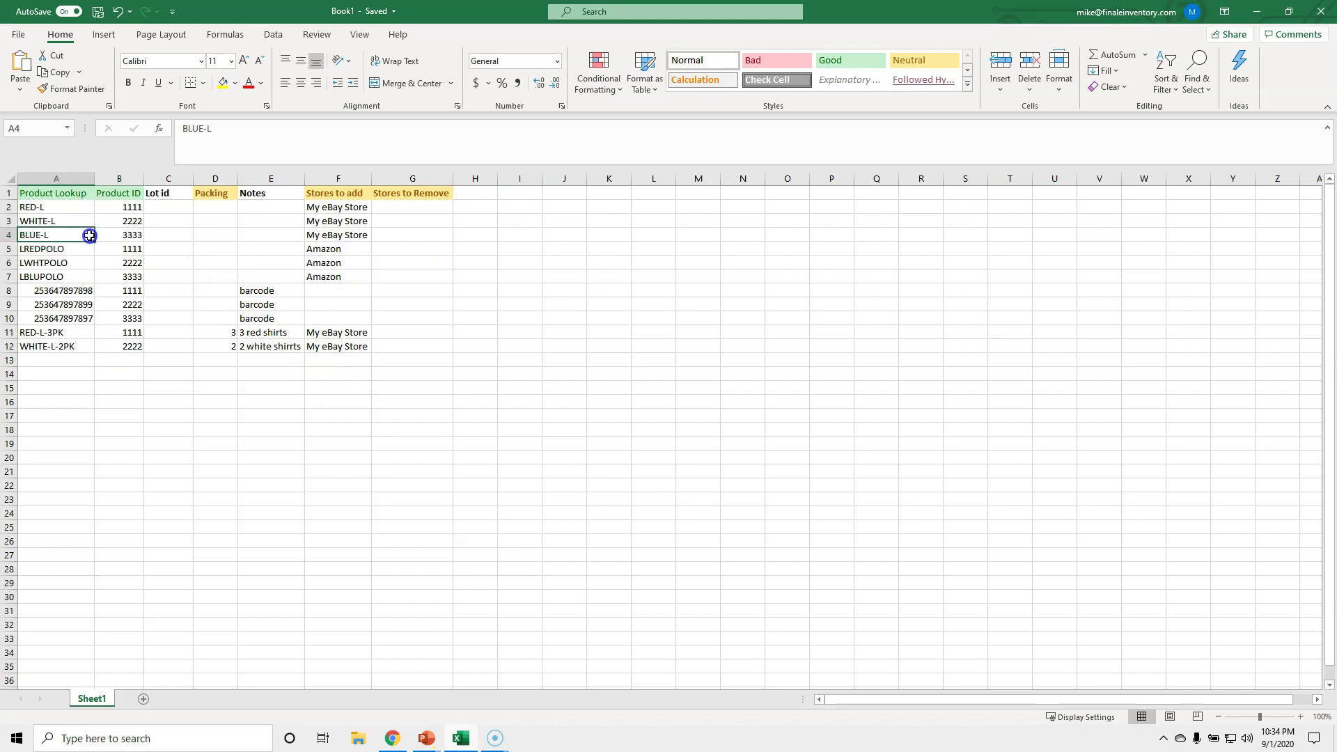
{"action": "left_click", "coordinate": [69, 198]}
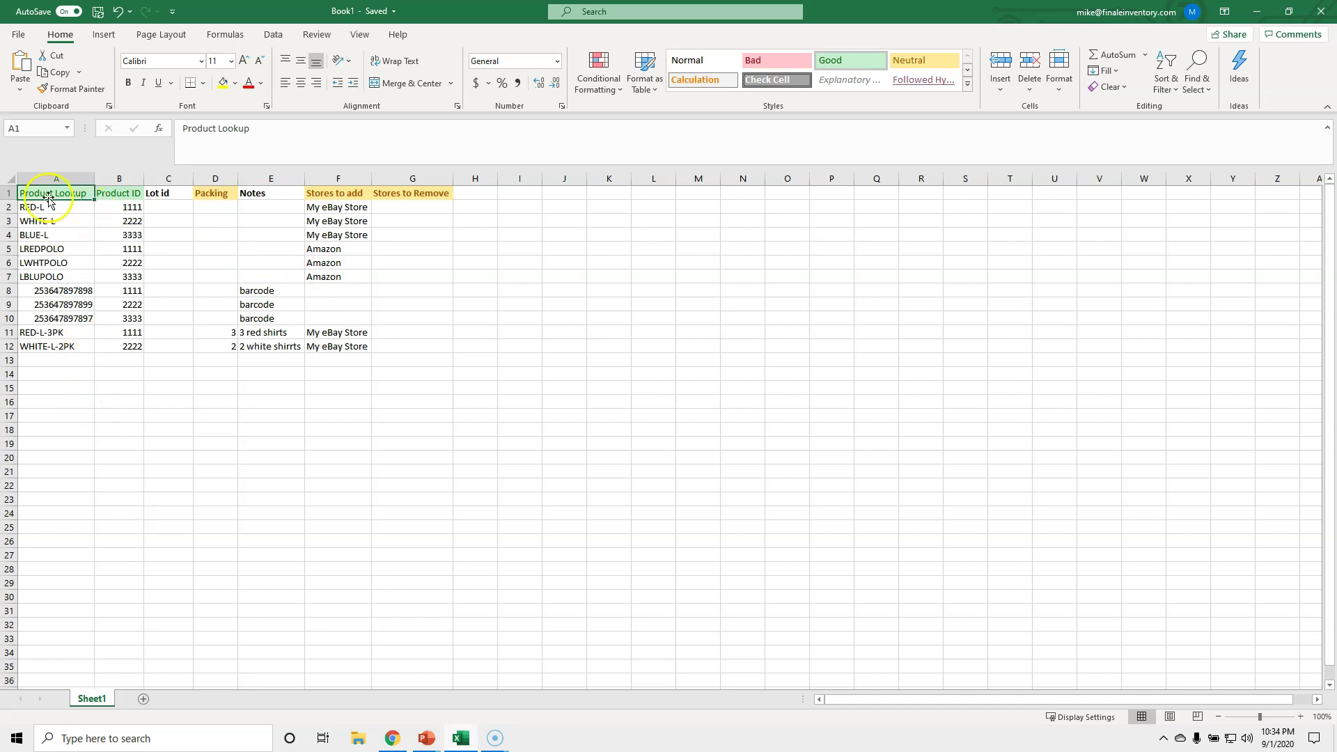
{"action": "left_click_drag", "start_coordinate": [43, 209], "coordinate": [66, 339]}
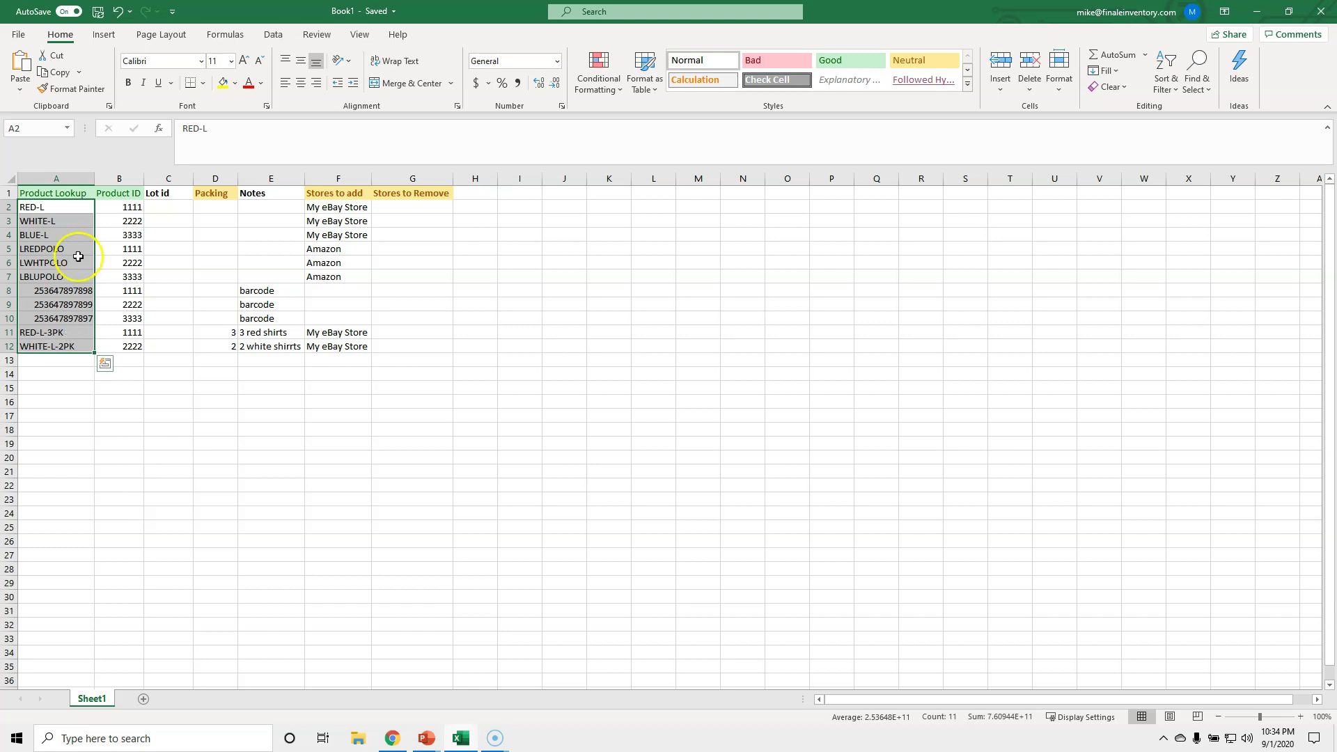
{"action": "left_click_drag", "start_coordinate": [67, 208], "coordinate": [69, 232]}
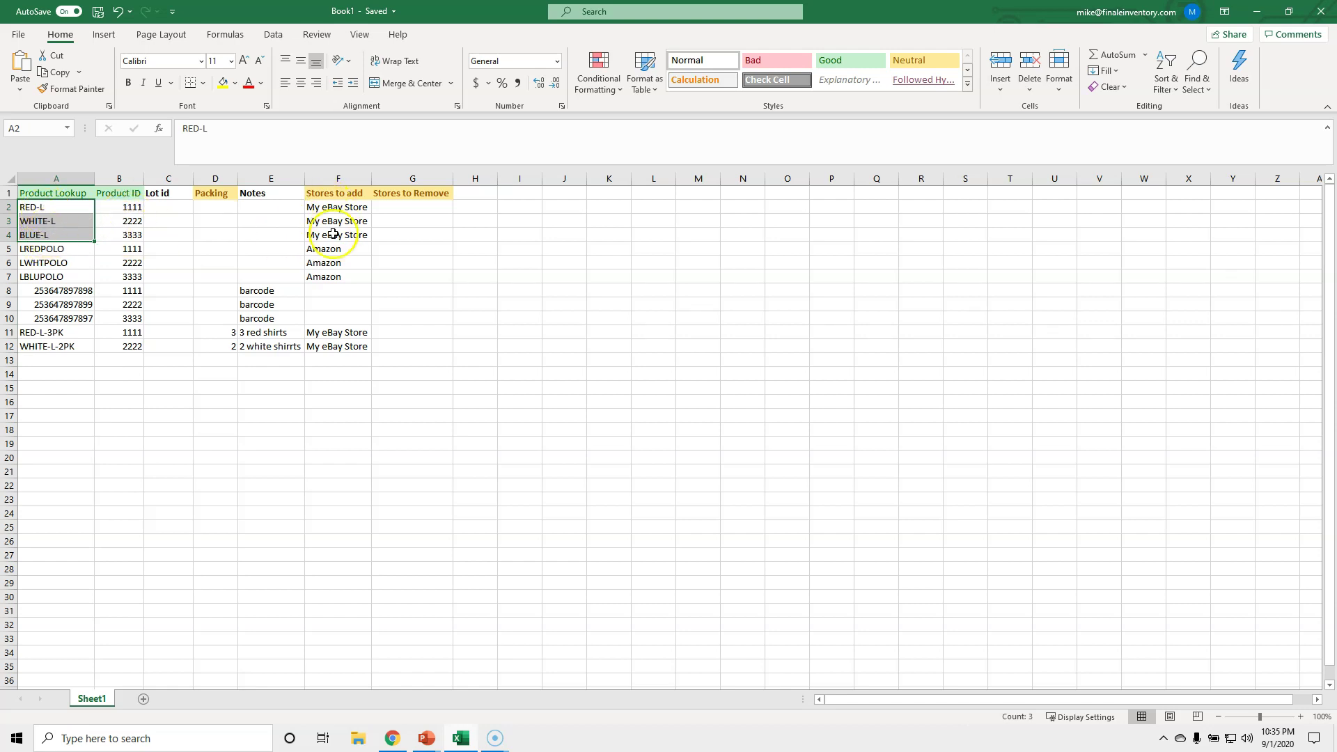
{"action": "left_click_drag", "start_coordinate": [77, 249], "coordinate": [62, 274]}
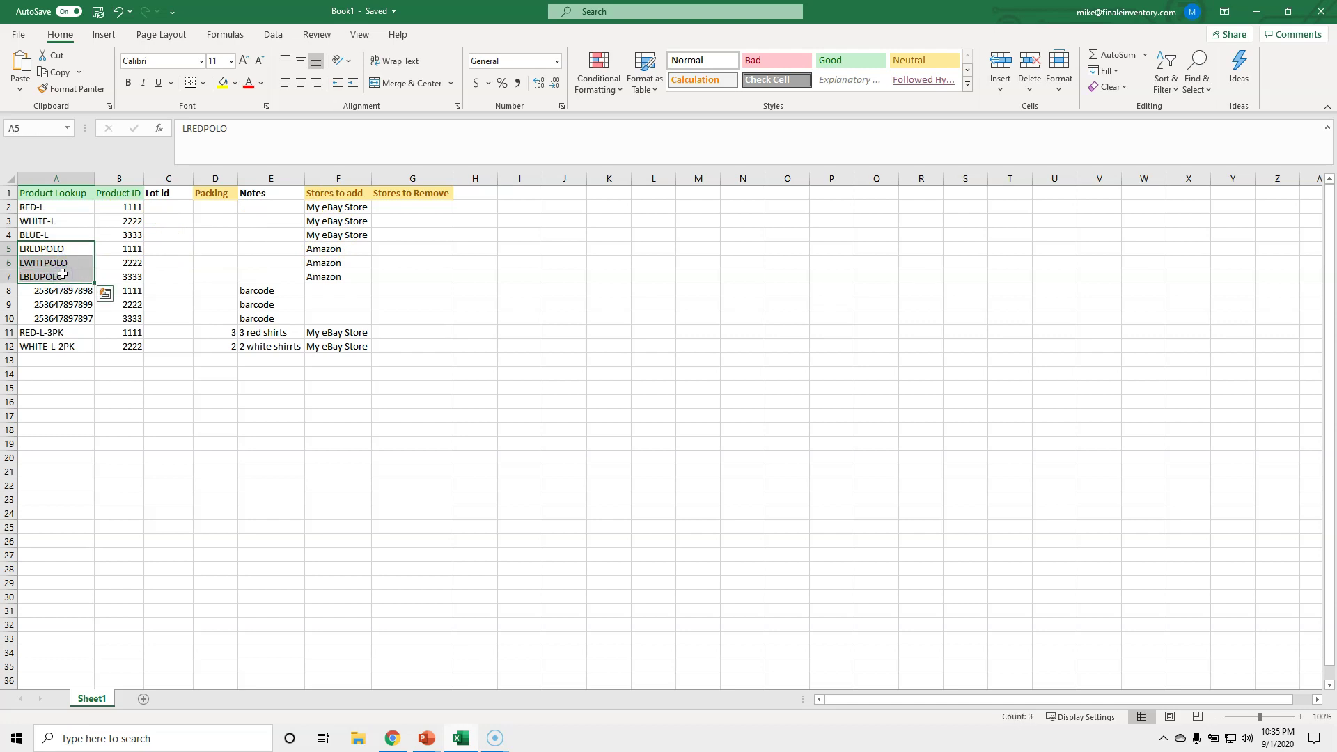
{"action": "left_click", "coordinate": [59, 255]}
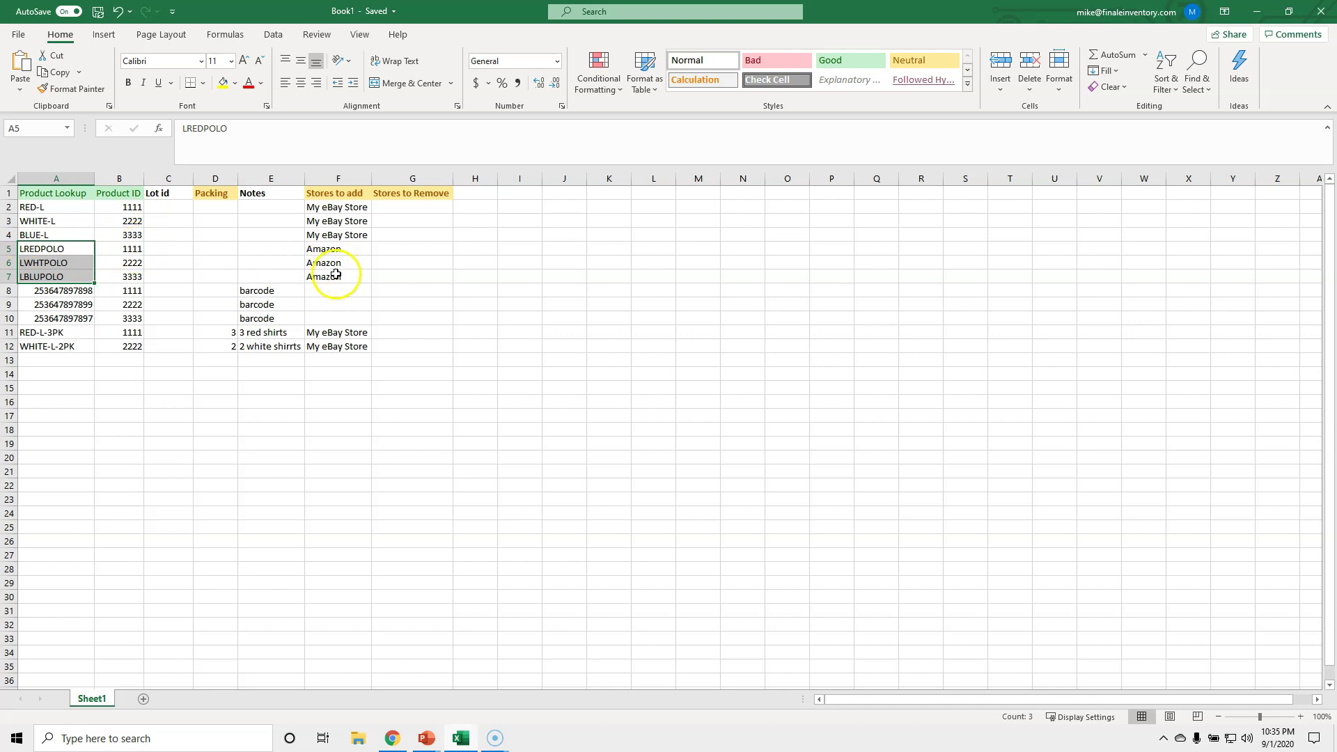
Step: Examine the numeric barcode lookups in rows 8 to 10 and the entries in the Notes column
{"action": "left_click_drag", "start_coordinate": [80, 290], "coordinate": [82, 305]}
{"action": "key", "text": "ctrl+v"}
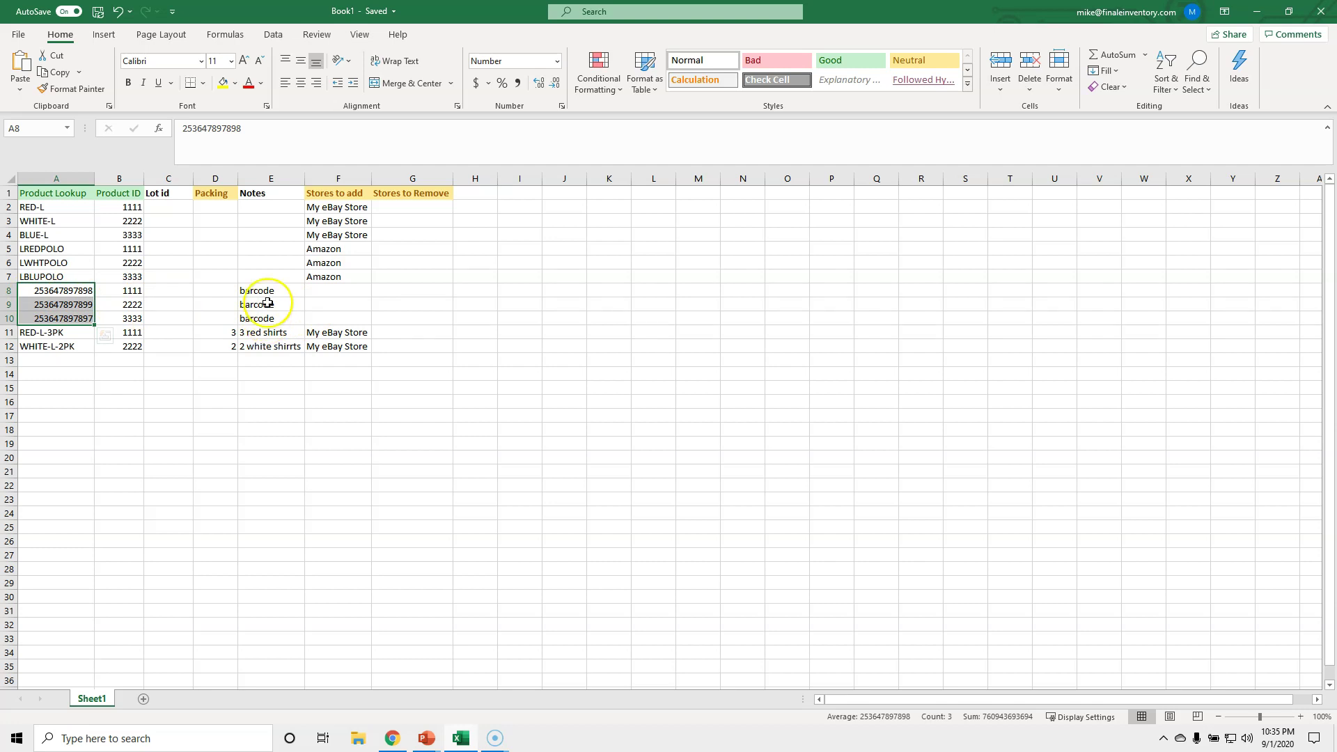
{"action": "left_click_drag", "start_coordinate": [266, 290], "coordinate": [276, 347]}
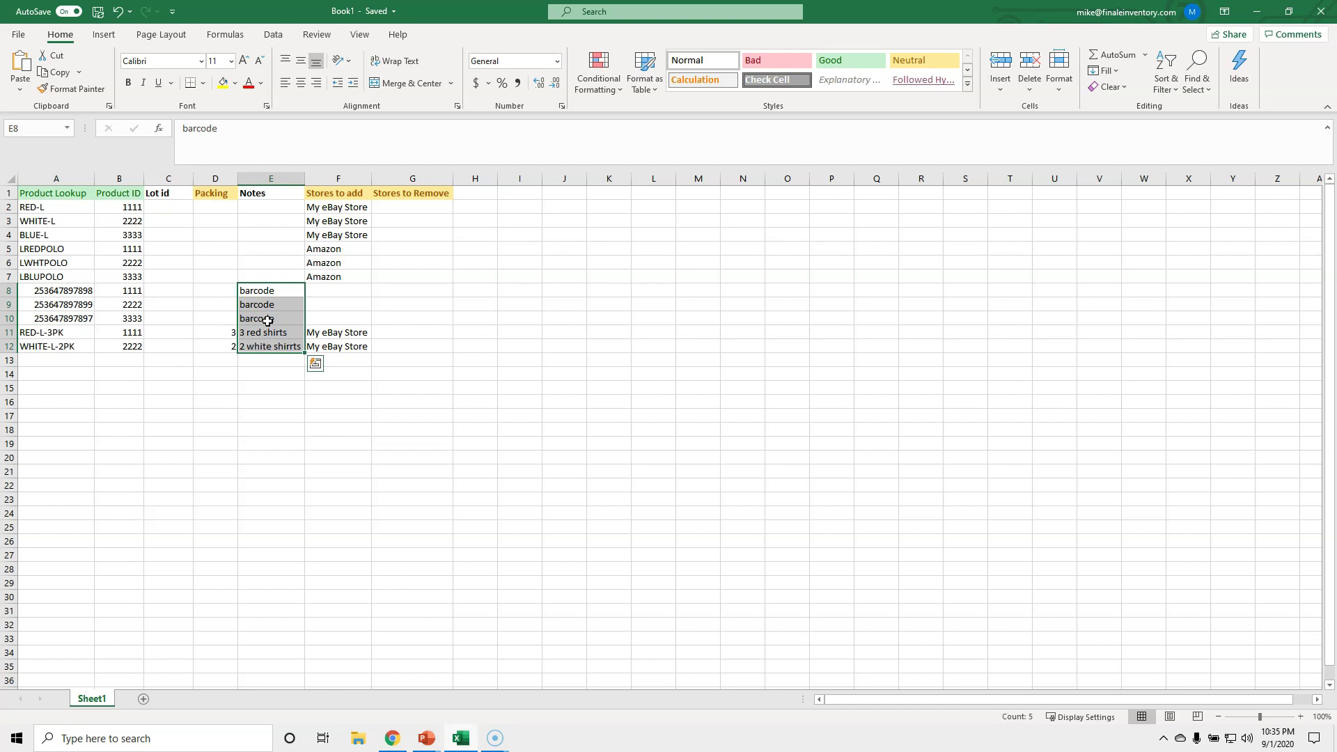
{"action": "left_click", "coordinate": [66, 301]}
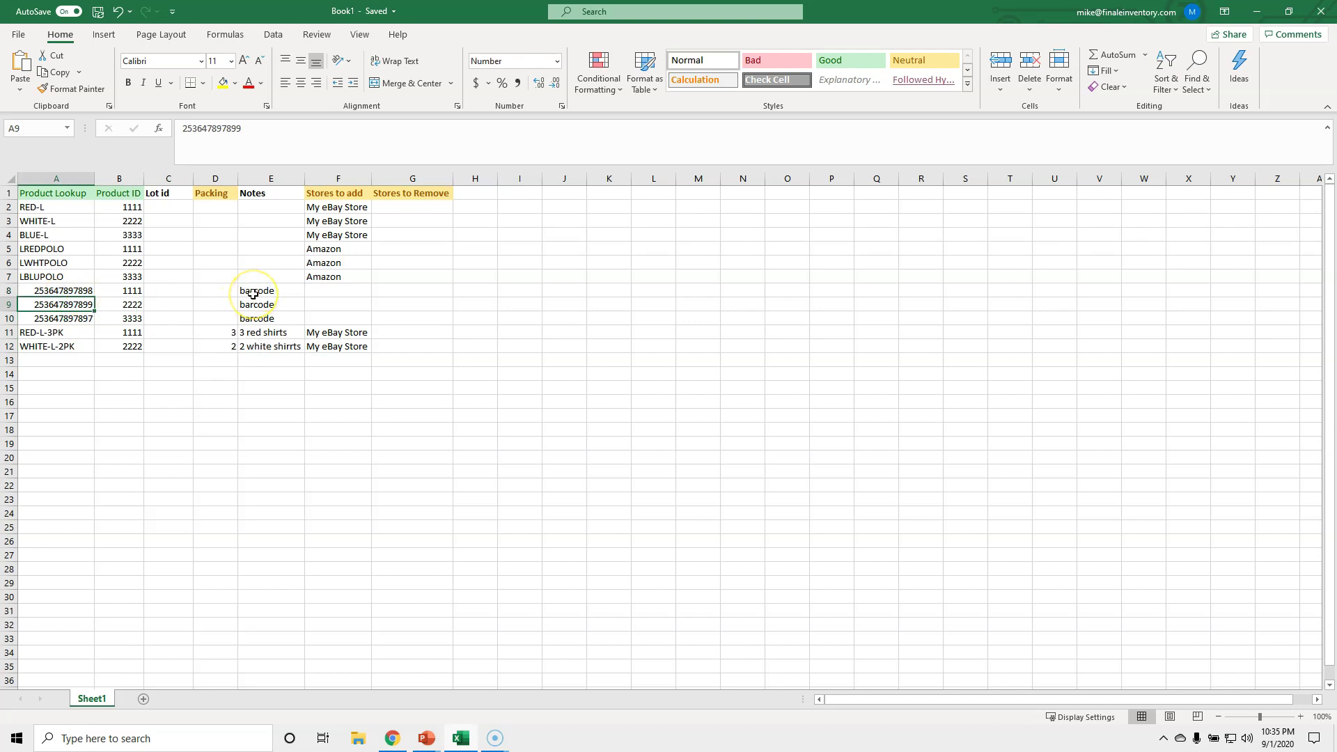
Step: Examine the product ID and packing values of the multipack lookups RED-L-3PK and WHITE-L-2PK
{"action": "left_click", "coordinate": [73, 335]}
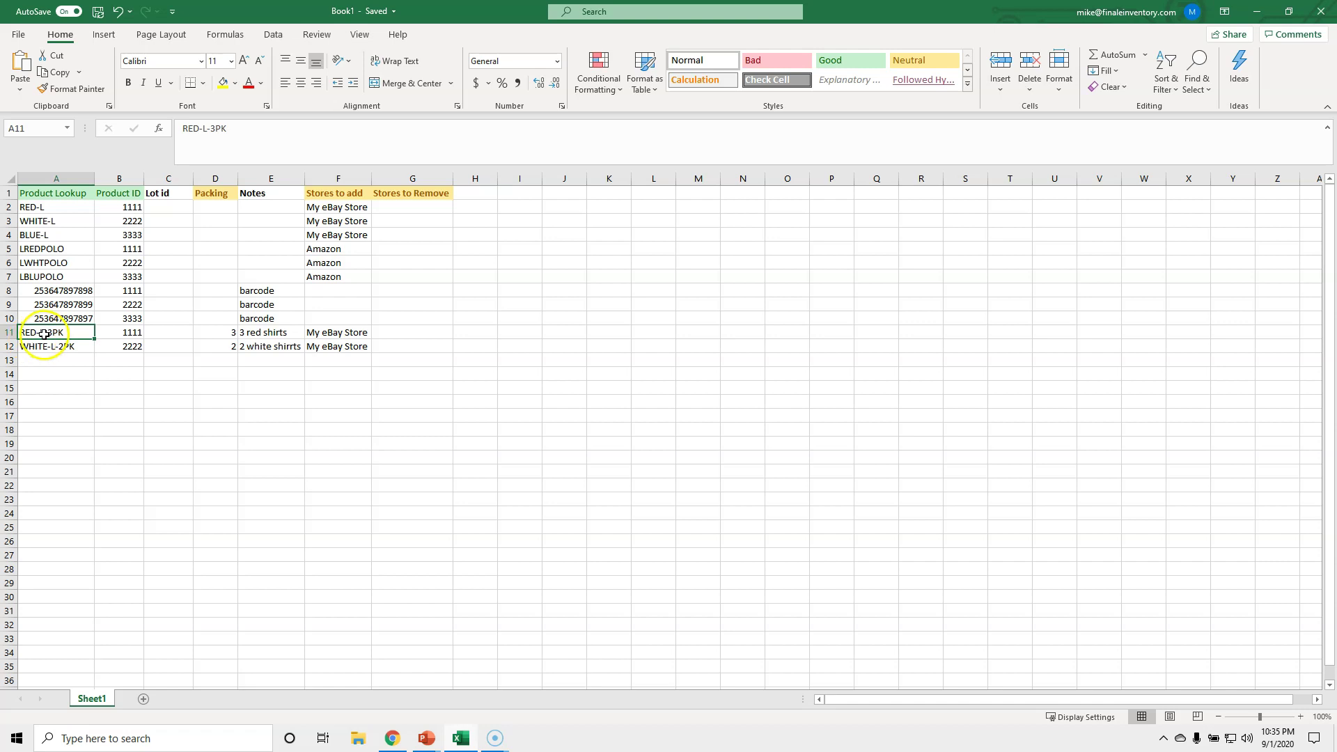
{"action": "left_click", "coordinate": [140, 338]}
{"action": "left_click", "coordinate": [227, 335]}
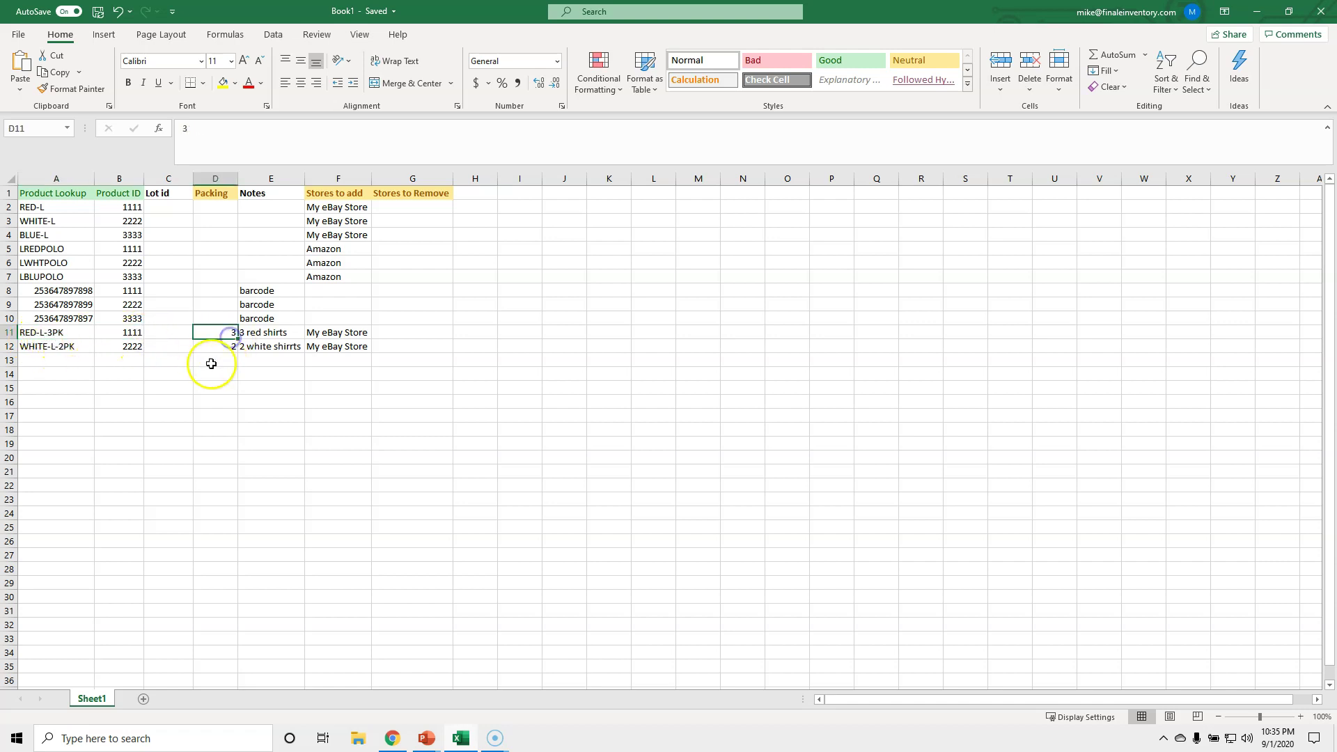
{"action": "left_click", "coordinate": [53, 344]}
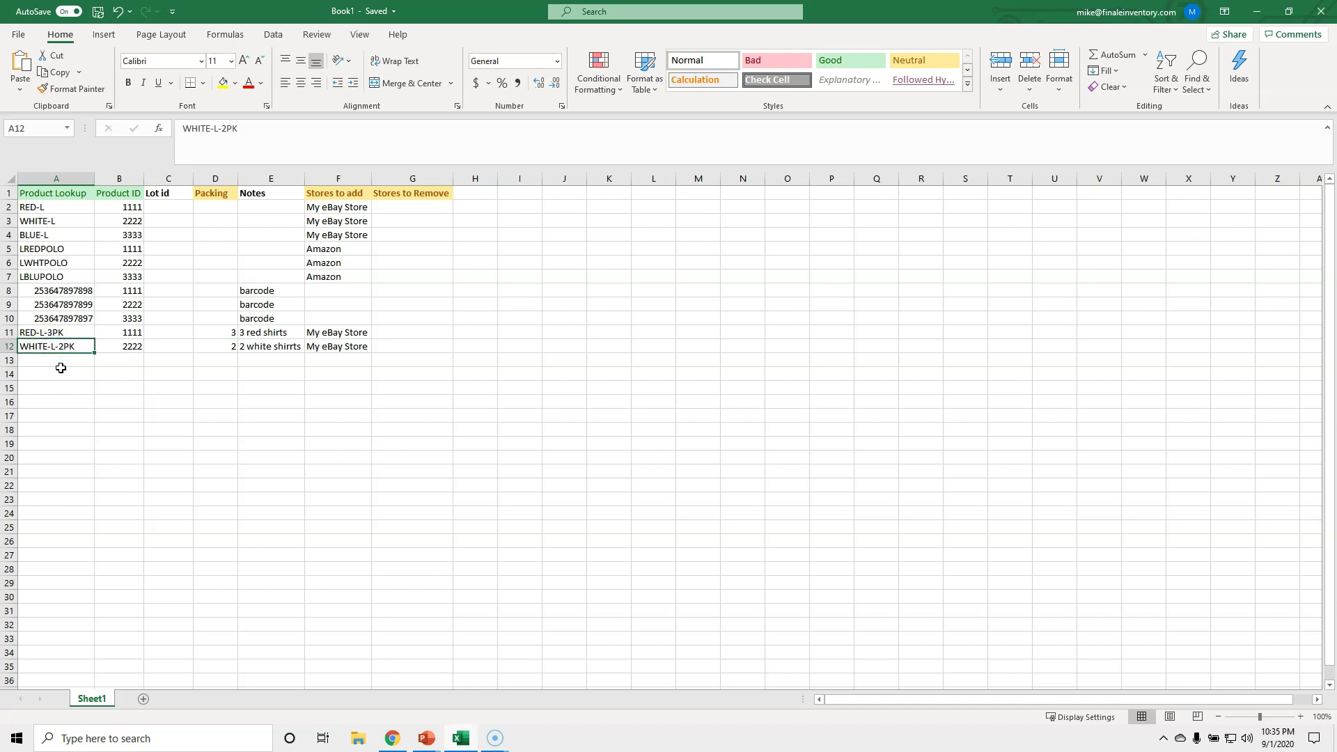
{"action": "left_click", "coordinate": [128, 344]}
{"action": "left_click", "coordinate": [232, 346]}
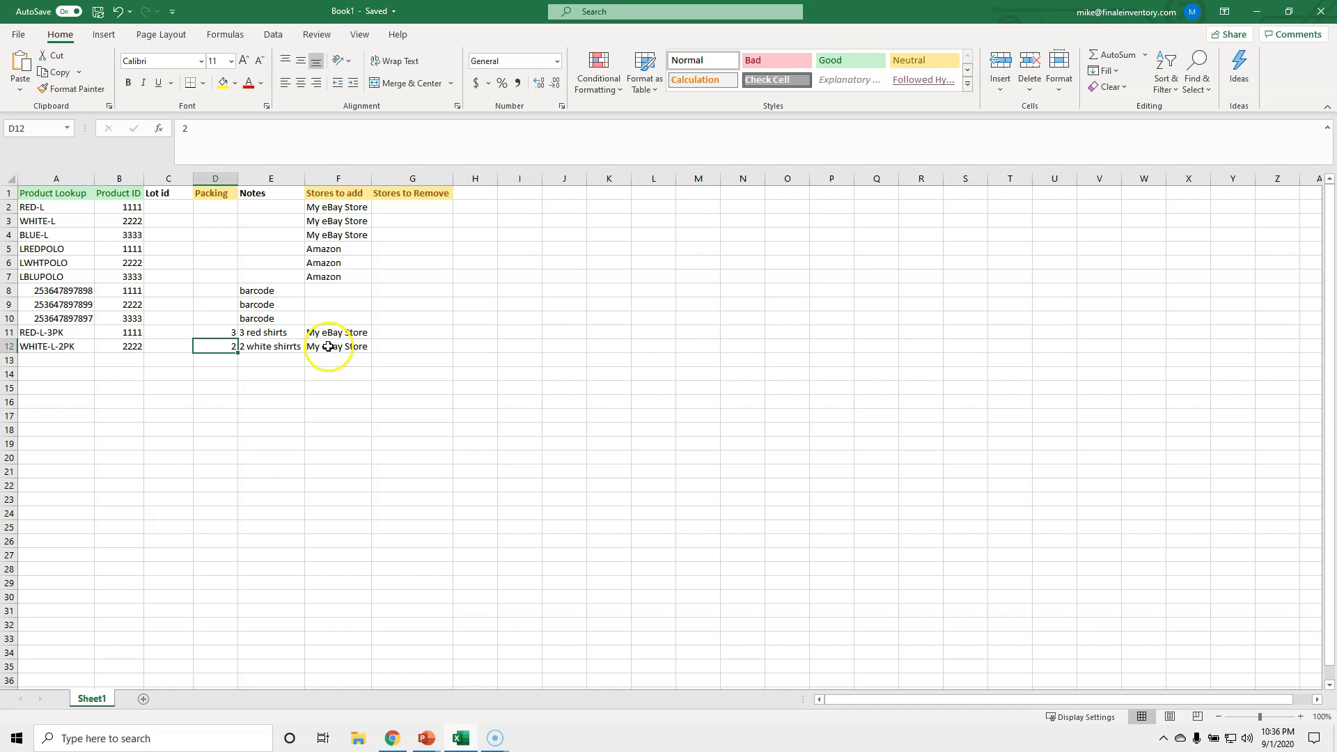
Step: Copy the lookup table A1:F12, including its headers, and paste it into the product lookup batch import in Chrome
{"action": "left_click", "coordinate": [71, 199]}
{"action": "left_click_drag", "start_coordinate": [71, 199], "coordinate": [317, 337]}
{"action": "right_click", "coordinate": [305, 315]}
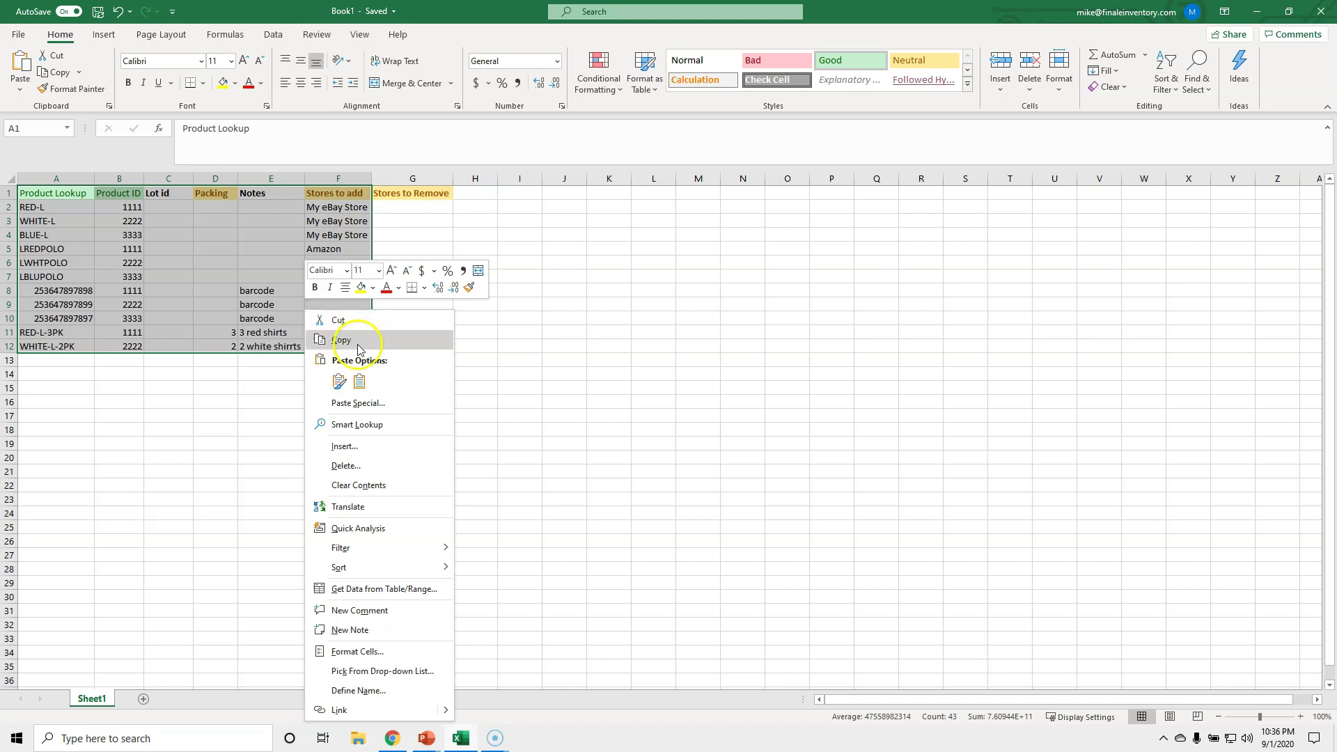
{"action": "left_click", "coordinate": [339, 337]}
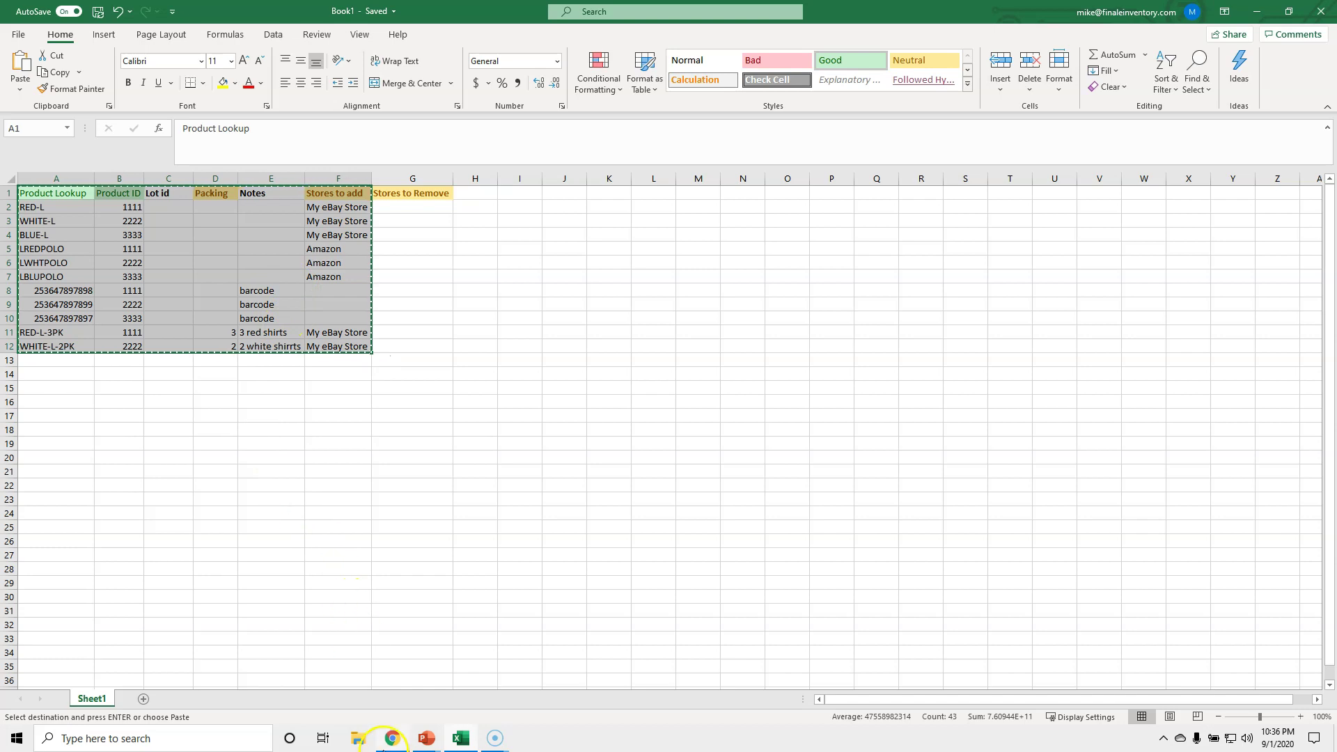
{"action": "left_click", "coordinate": [392, 738]}
{"action": "left_click", "coordinate": [454, 427]}
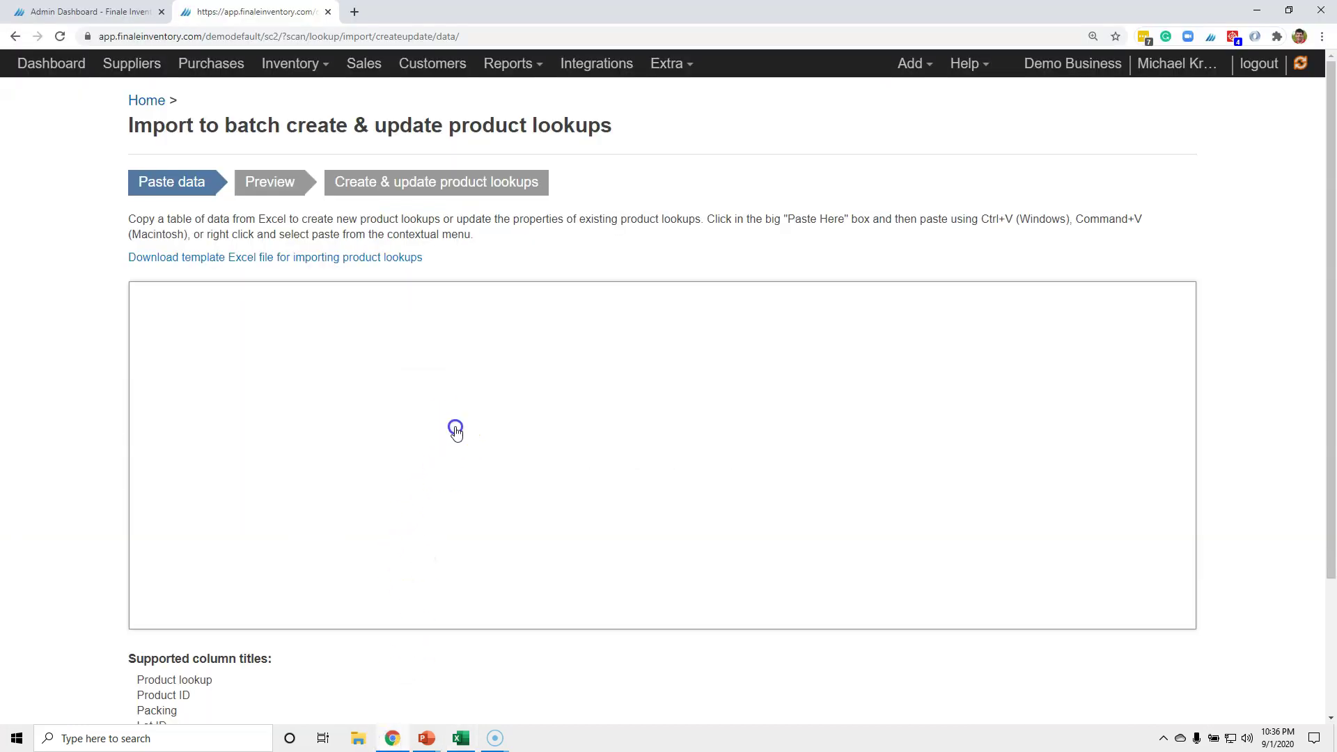
{"action": "right_click", "coordinate": [455, 431]}
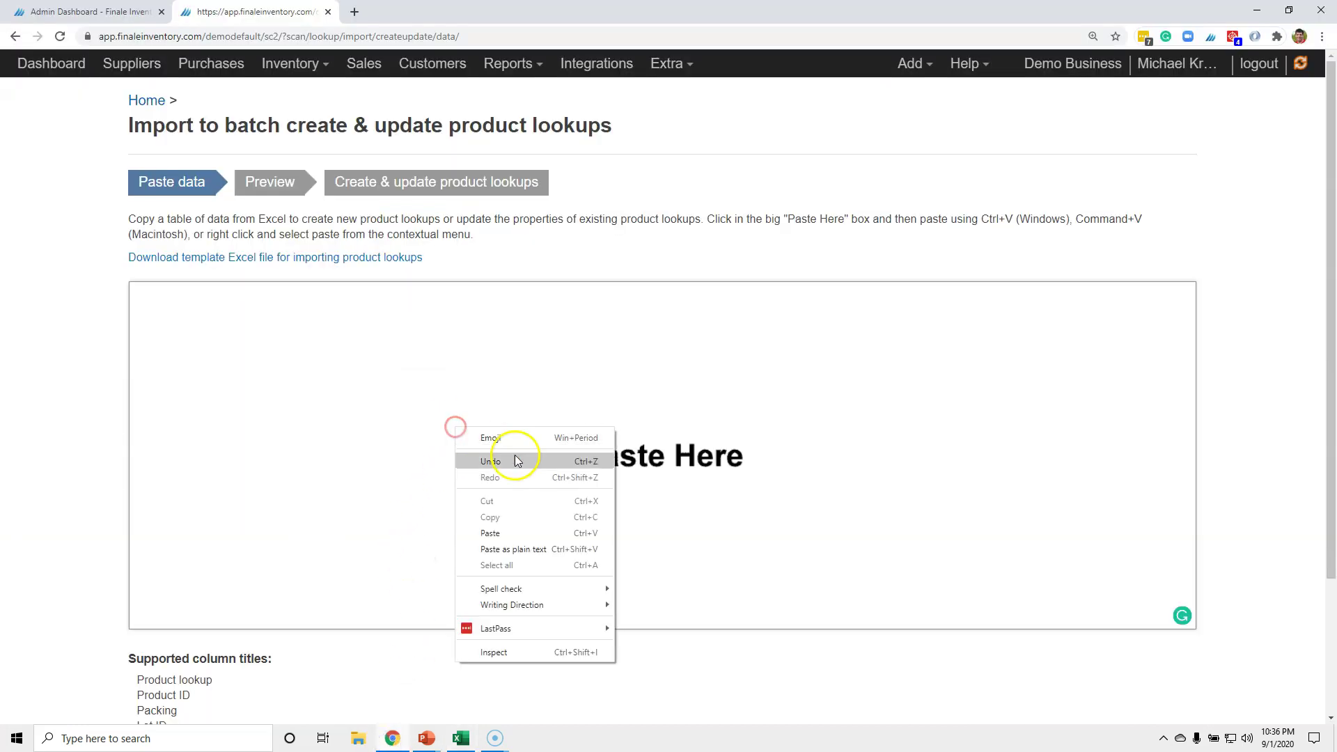
{"action": "left_click", "coordinate": [546, 536]}
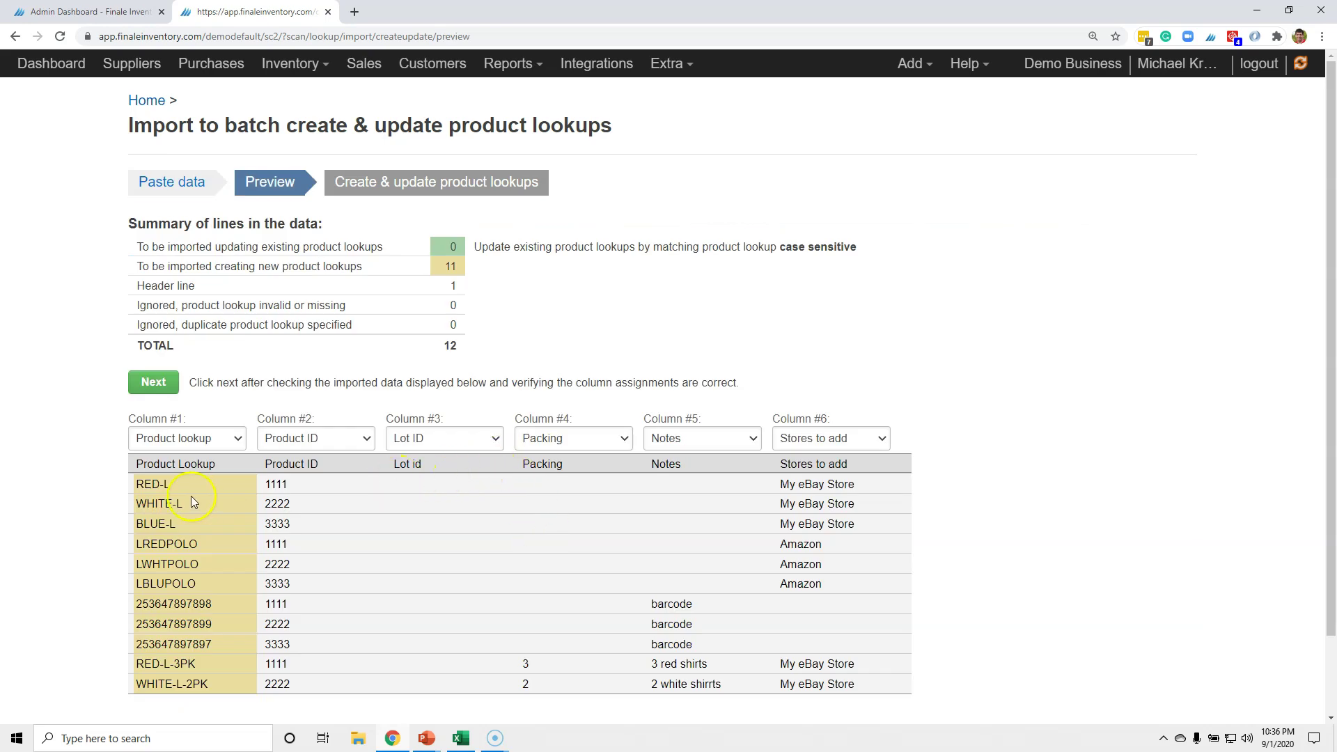
Step: Check the preview of the new product lookups, commit the import and continue to the product lookups list
{"action": "left_click_drag", "start_coordinate": [362, 269], "coordinate": [218, 276]}
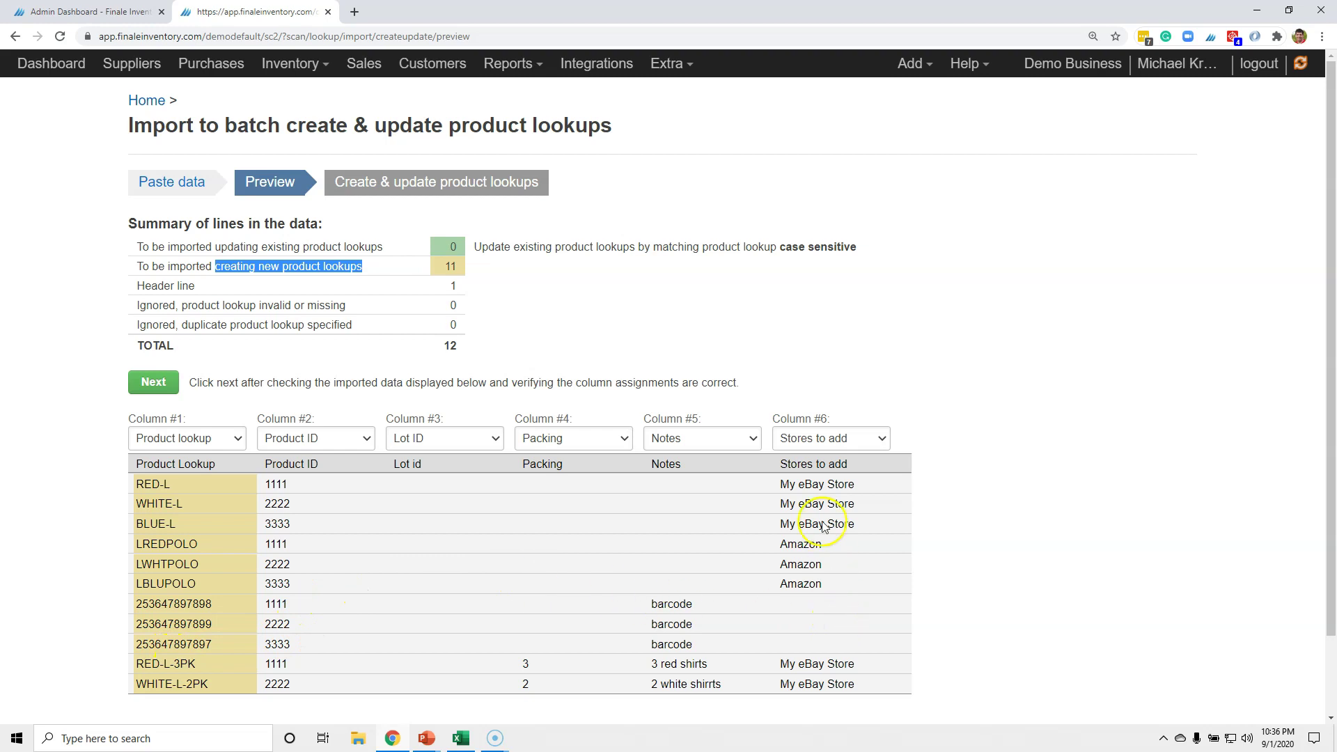
{"action": "left_click", "coordinate": [153, 382]}
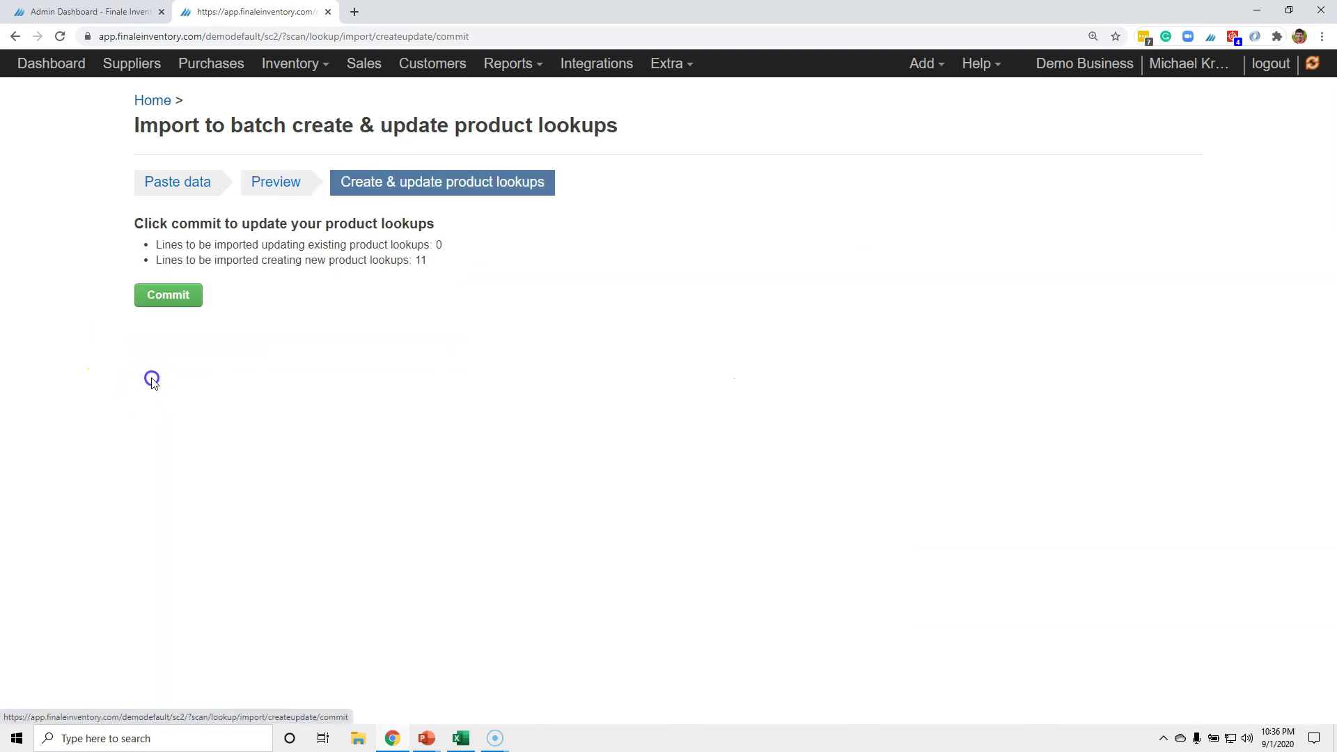
{"action": "left_click", "coordinate": [180, 306]}
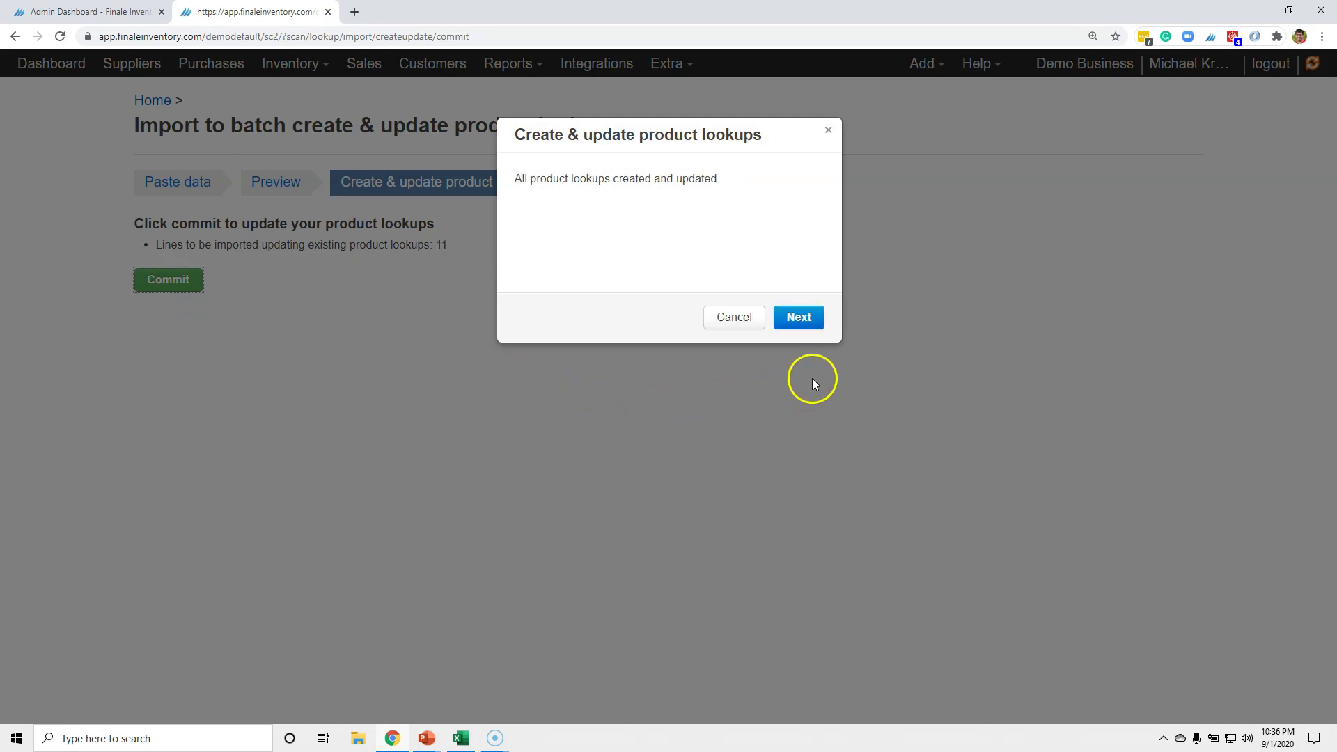
{"action": "left_click", "coordinate": [810, 331]}
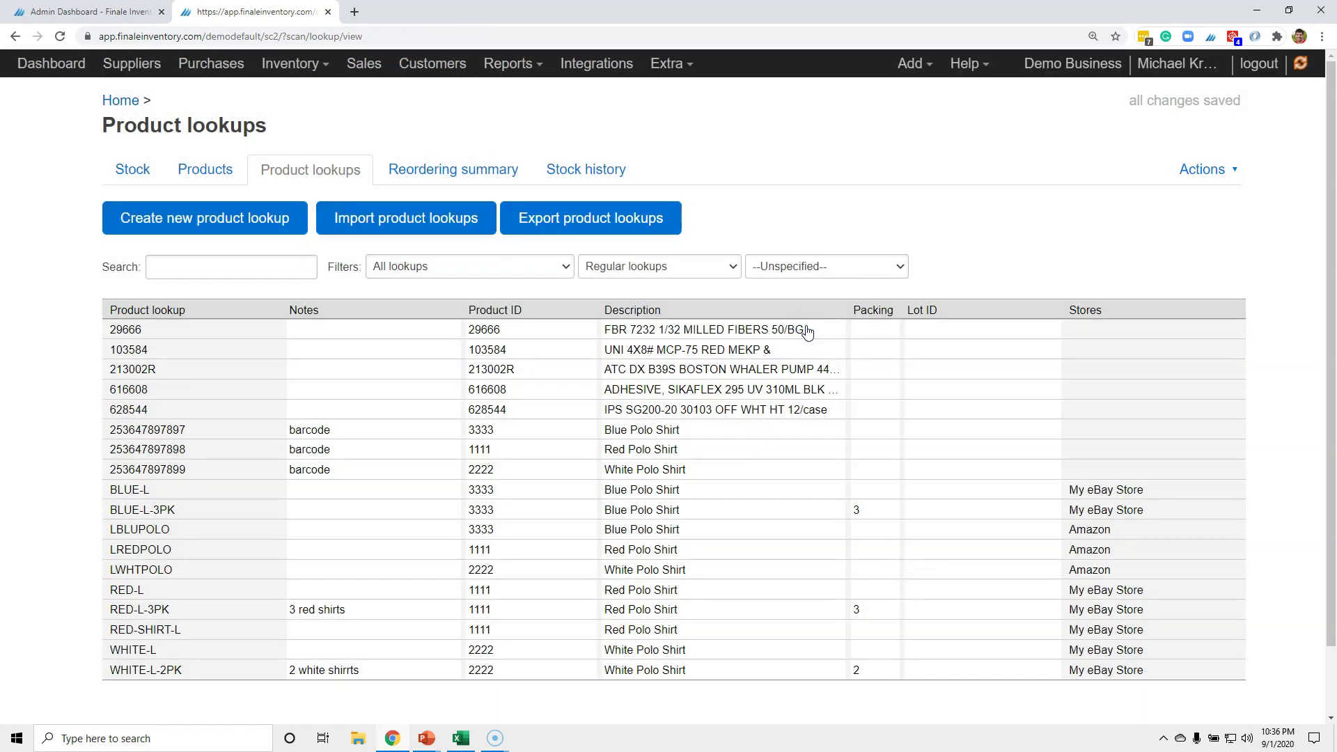